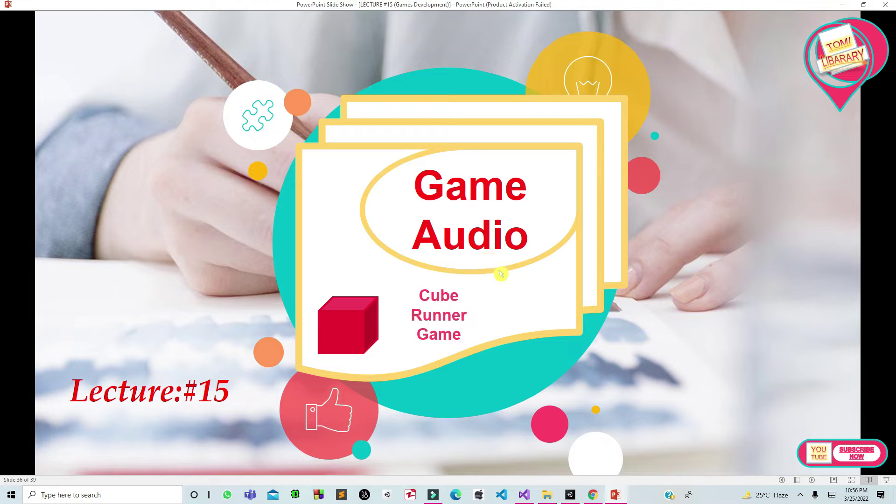
Look over the Cube Runner scene and Script folder in Unity, then bring up the Freesound homepage
left_click(570, 495)
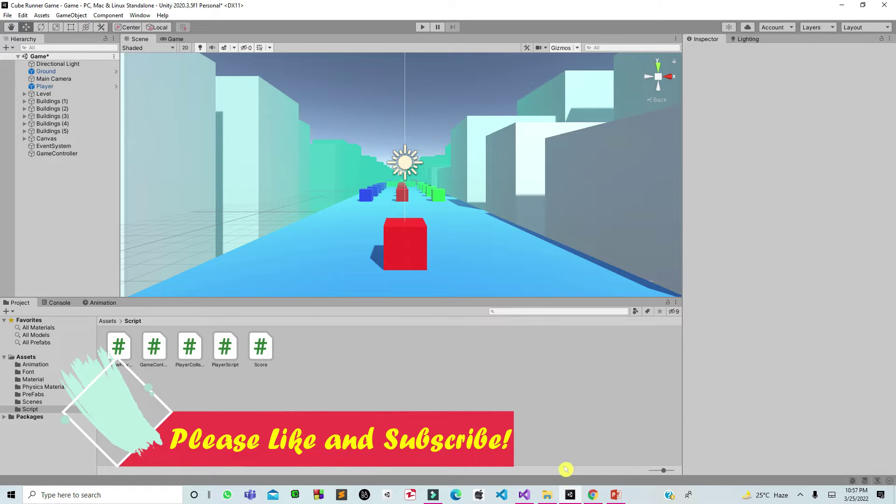
left_click(594, 495)
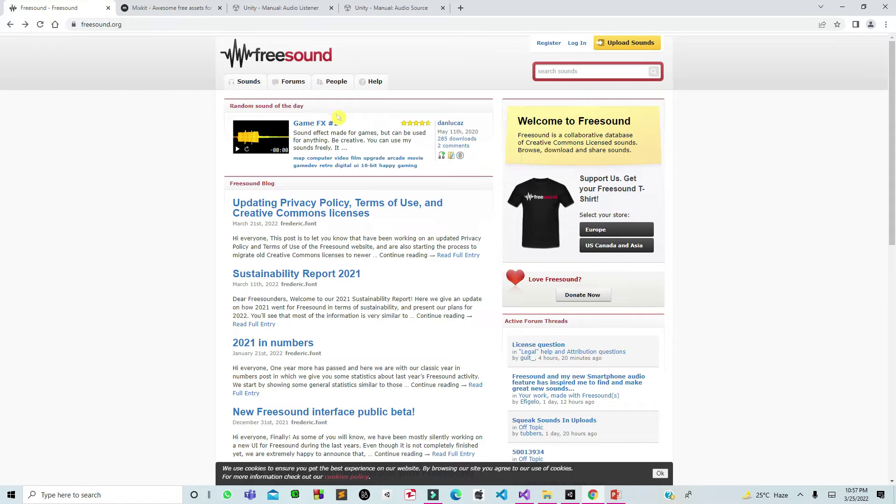
Open Freesound's 'Game FX #2' sound page, then move to the Mixkit homepage tab
left_click(325, 125)
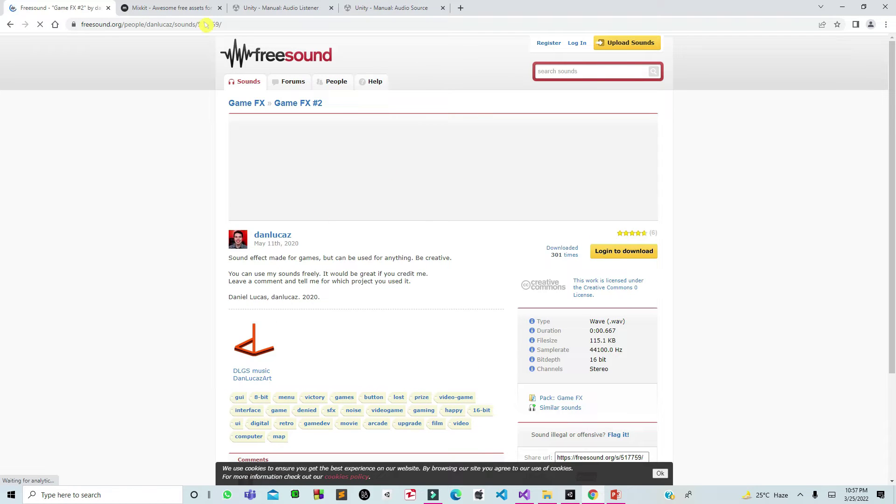
left_click(142, 8)
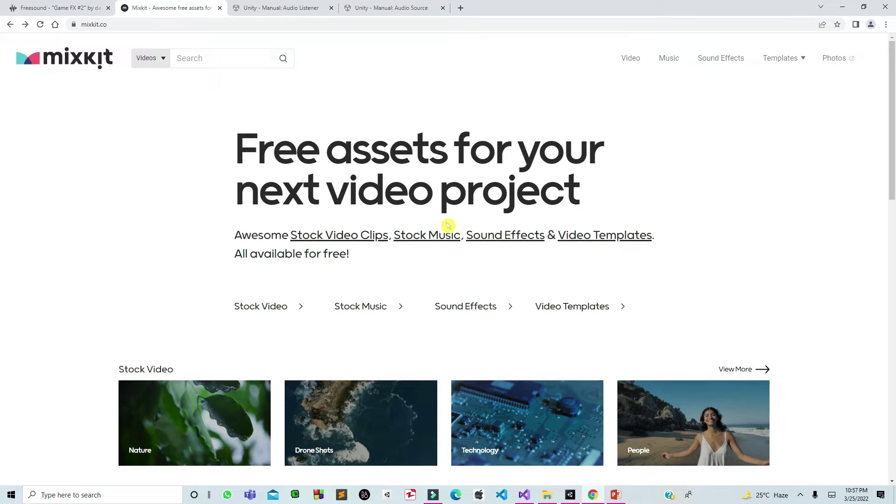
left_click(69, 8)
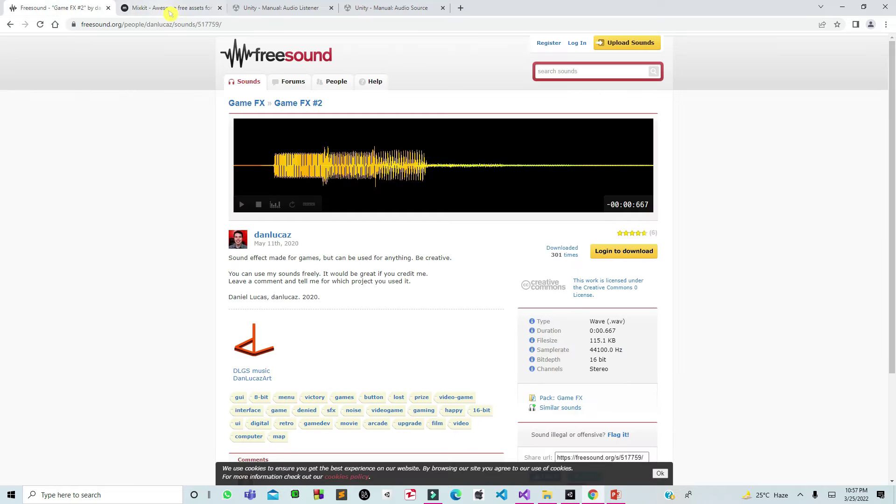
left_click(161, 8)
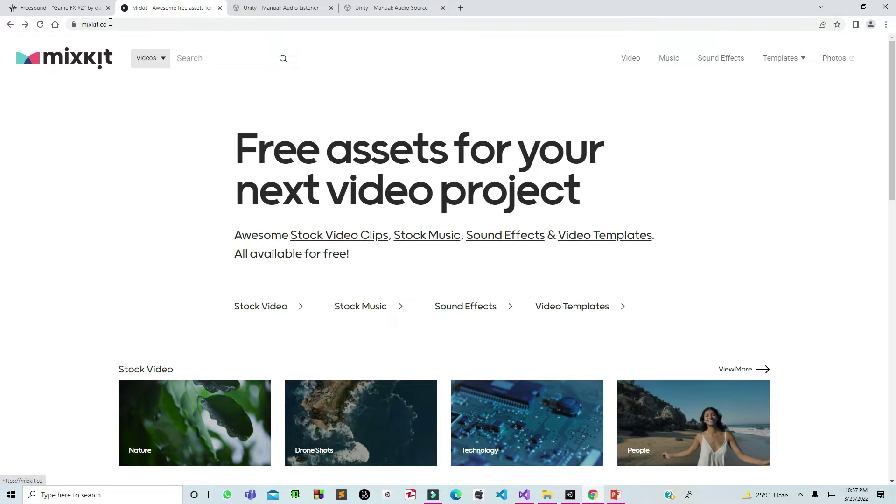
Search Mixkit's free sound effects for 'coin'
left_click(112, 24)
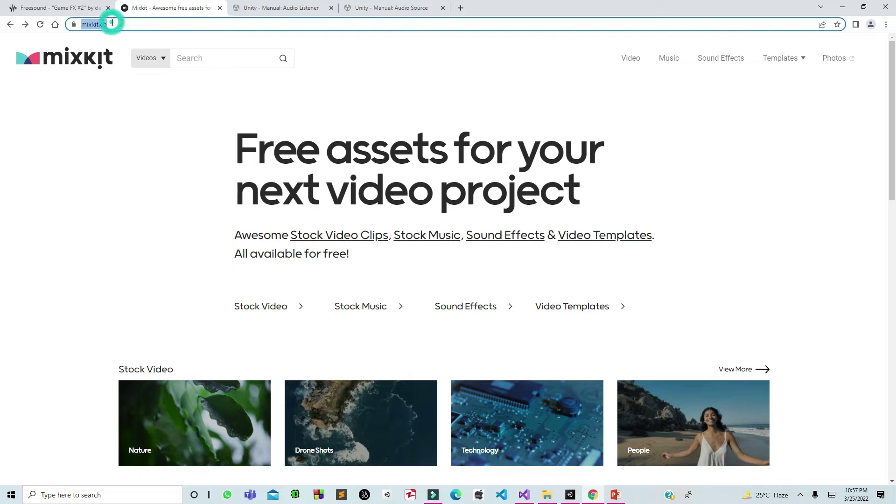
left_click(729, 62)
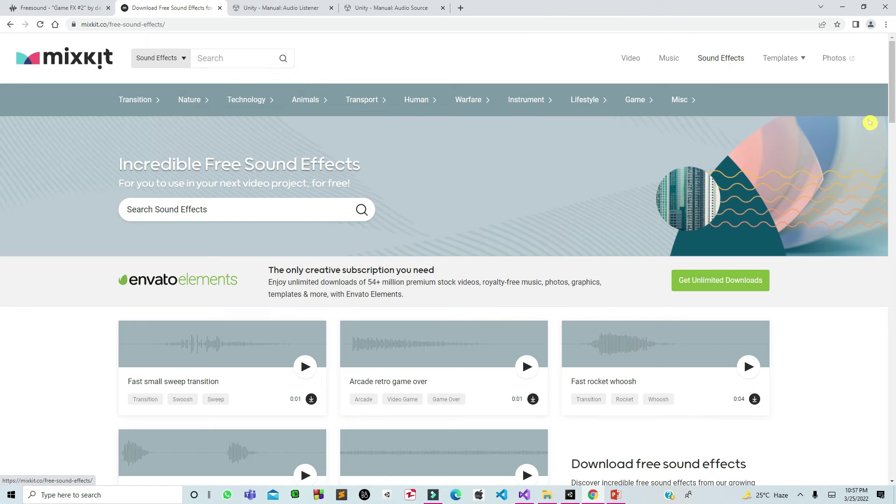
scroll(6, 107, "down", 1)
scroll(6, 107, "up", 1)
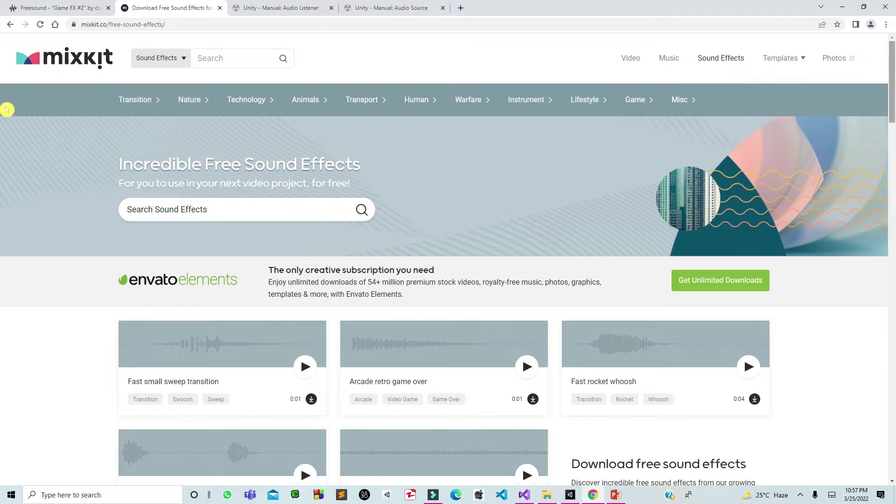
scroll(7, 104, "down", 10)
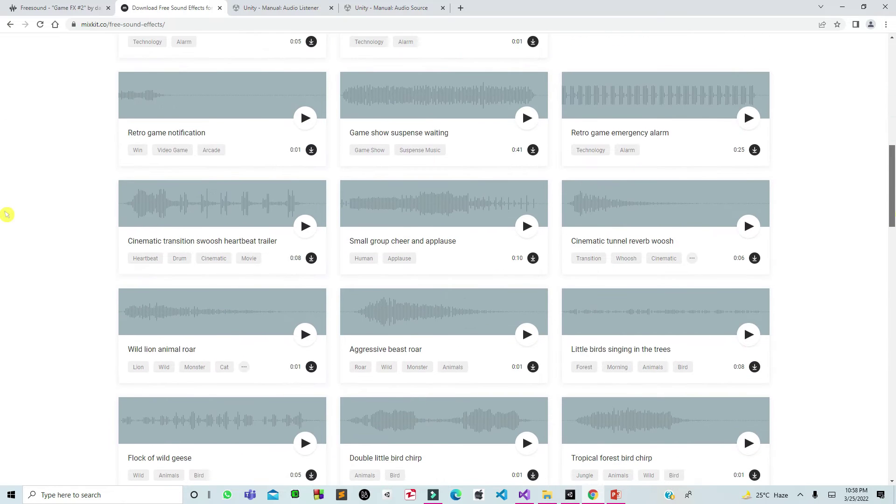
scroll(8, 214, "up", 10)
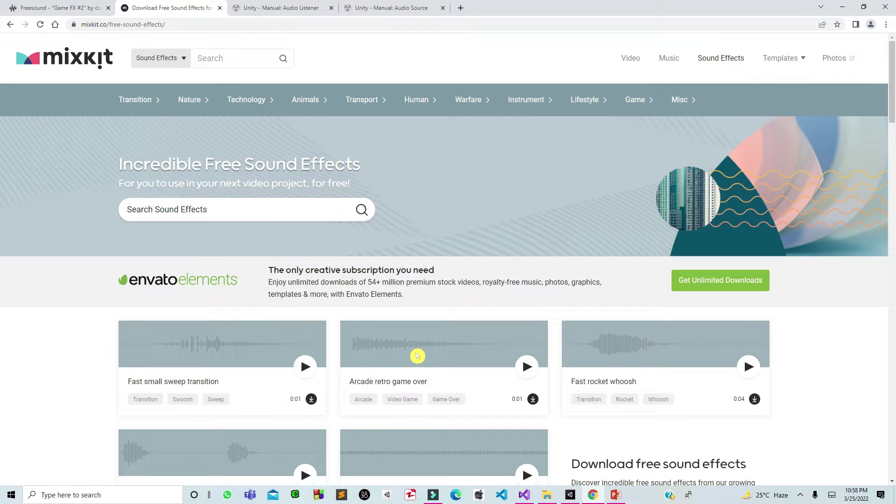
left_click(224, 61)
type("coi")
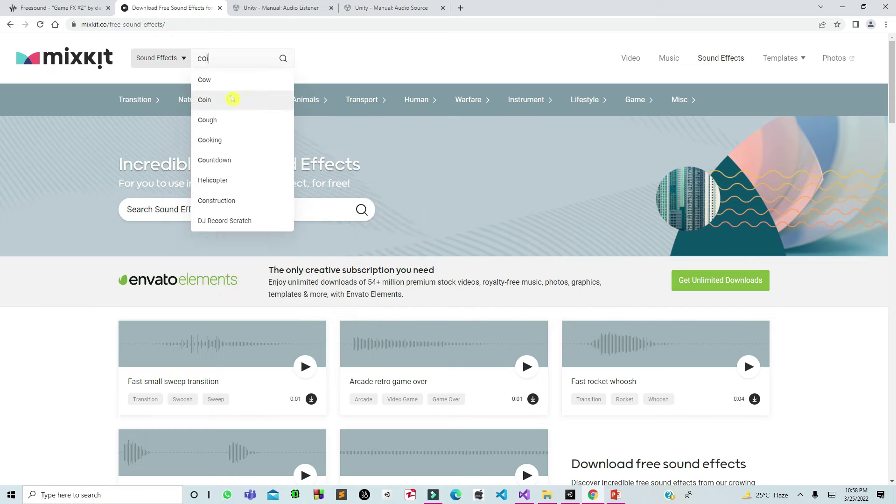
type("n")
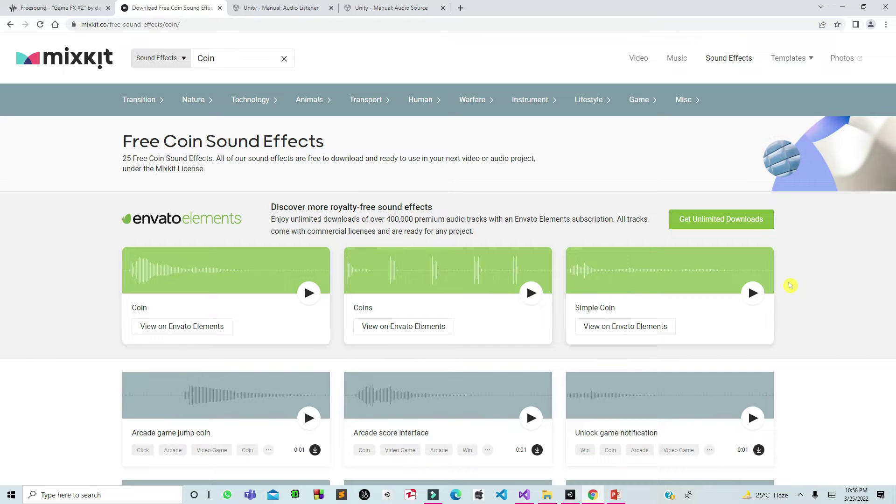
scroll(791, 285, "down", 5)
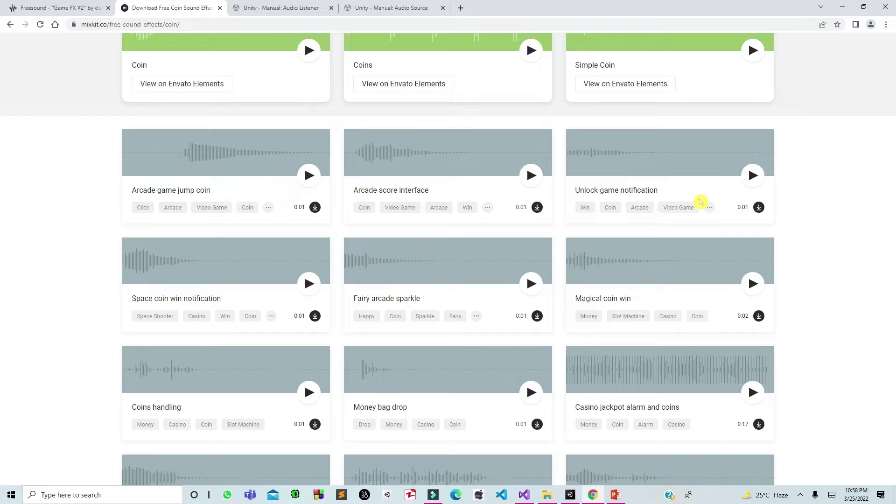
Preview and download the 'Unlock game notification' sound, dismissing the Envato popup
left_click(754, 177)
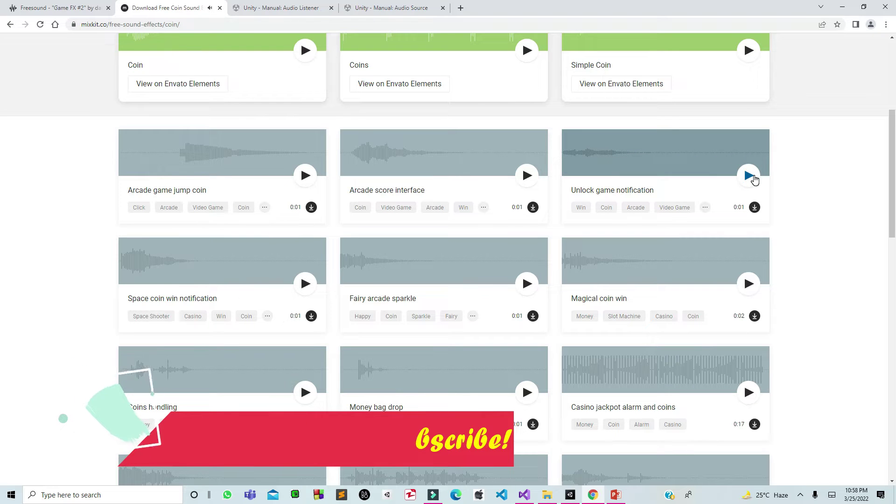
left_click(753, 177)
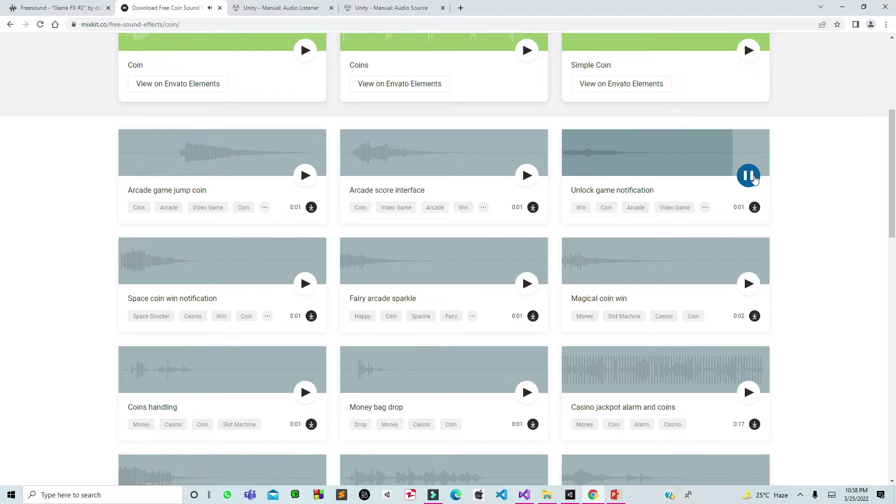
left_click(760, 210)
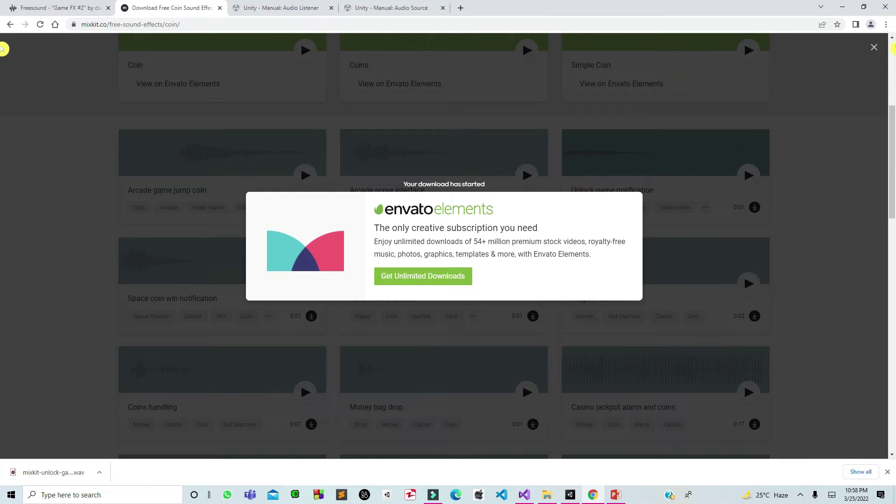
left_click(875, 48)
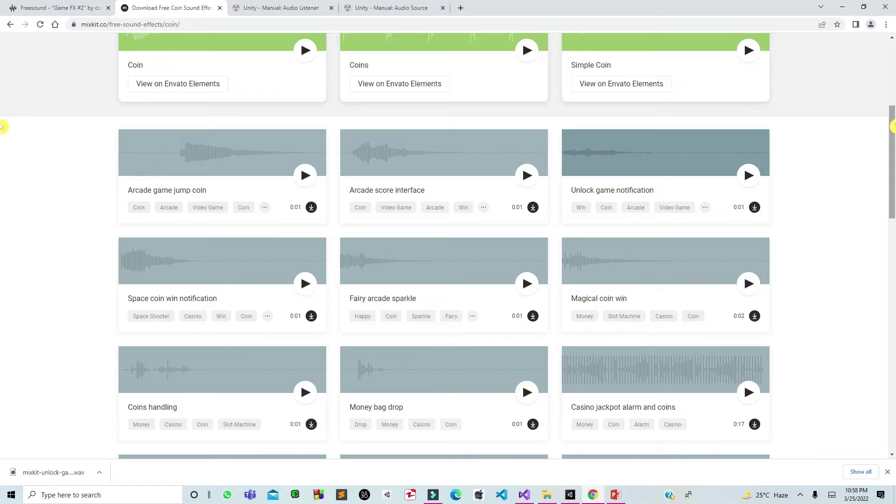
left_click_drag(893, 126, 893, 58)
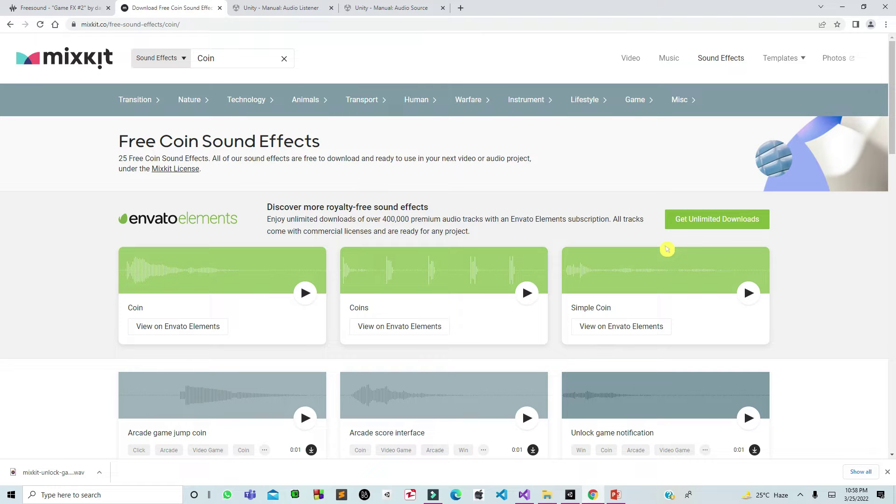
Open Mixkit's Game Over sound effects category from the Game menu
mouse_move(636, 102)
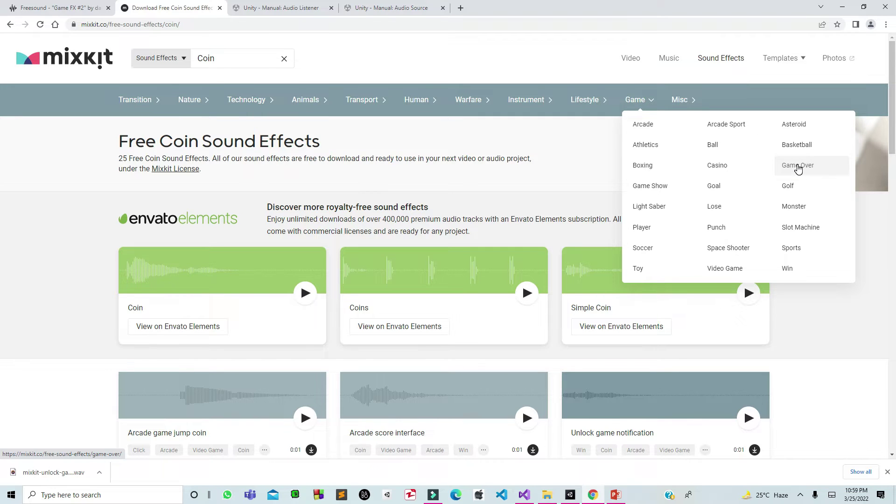
left_click(799, 167)
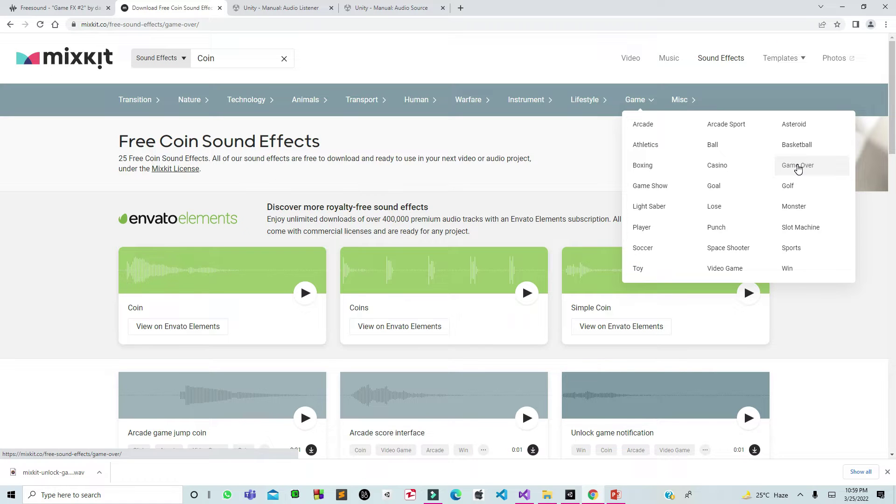
left_click(390, 412)
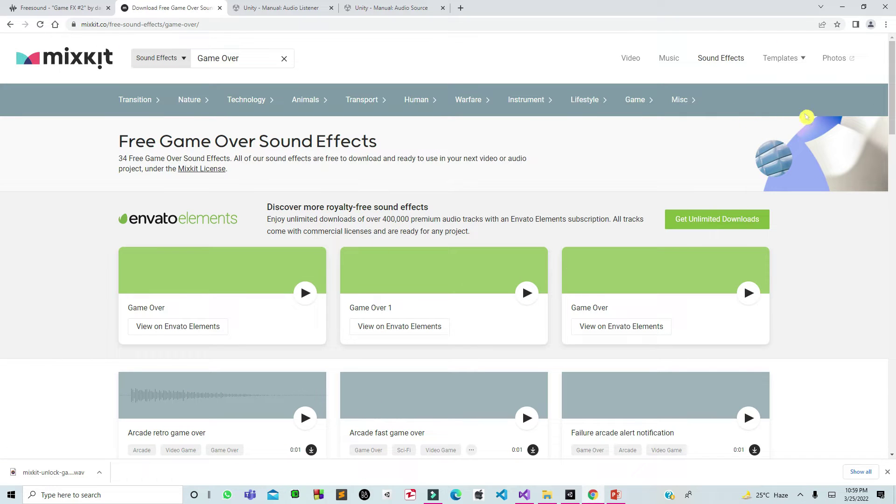
Find 'Funny fail low tone', download it as .wav and close the promotion popup
scroll(7, 131, "down", 1)
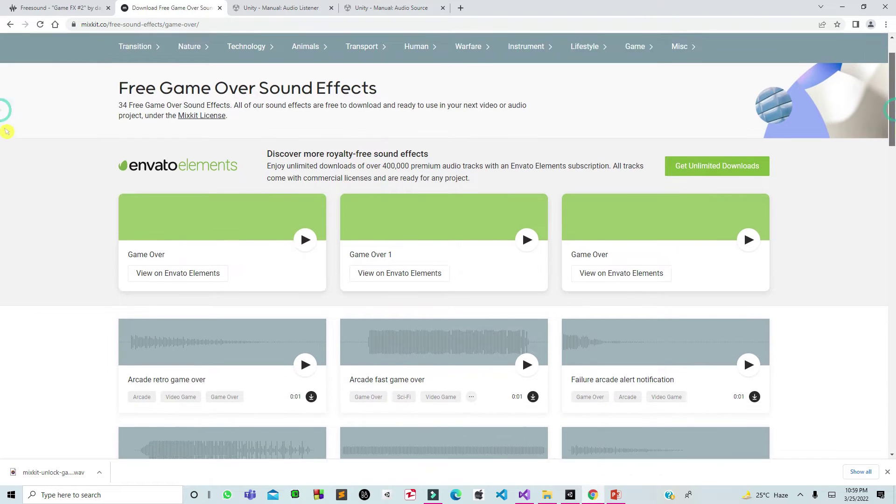
scroll(7, 132, "down", 2)
scroll(7, 150, "down", 2)
scroll(7, 166, "down", 1)
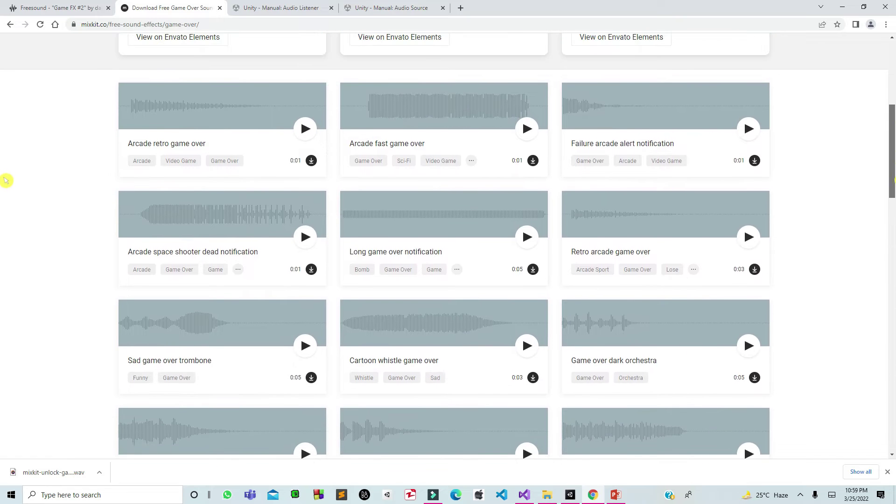
scroll(6, 187, "down", 1)
scroll(6, 201, "down", 2)
scroll(7, 220, "down", 1)
scroll(7, 231, "down", 2)
scroll(6, 255, "down", 1)
scroll(7, 268, "down", 1)
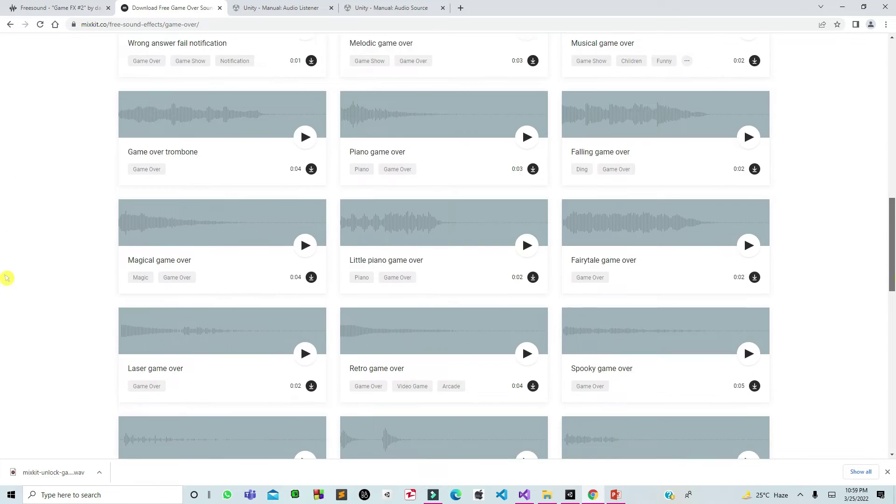
scroll(6, 284, "down", 2)
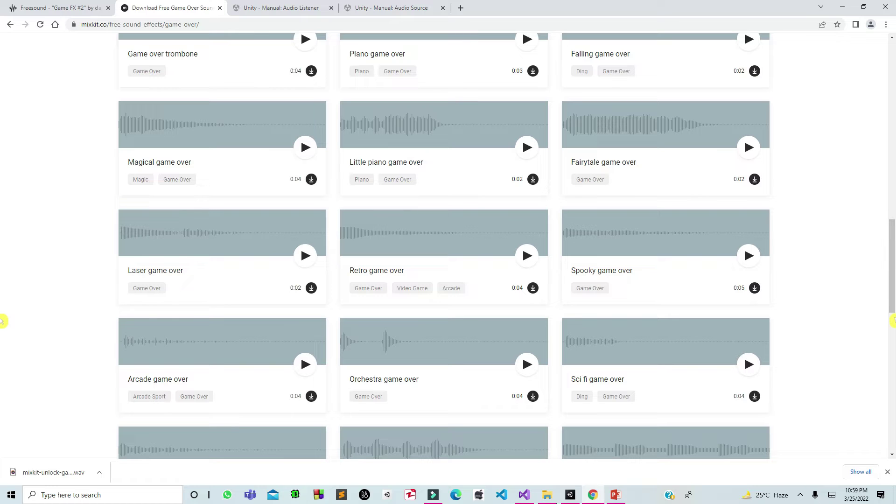
scroll(2, 322, "down", 3)
scroll(3, 321, "down", 4)
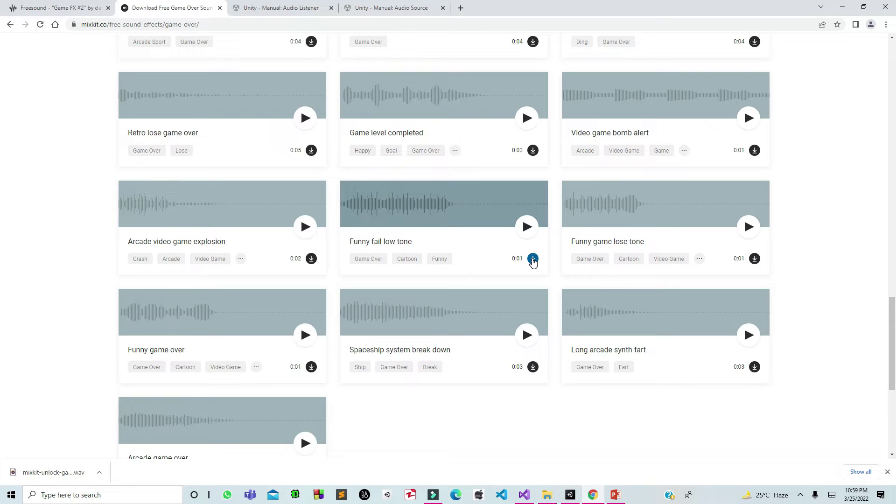
left_click(533, 260)
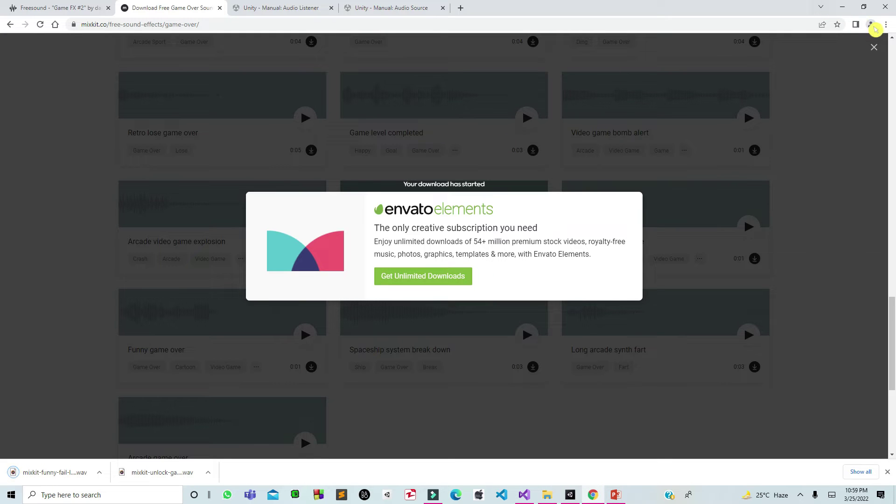
left_click(874, 46)
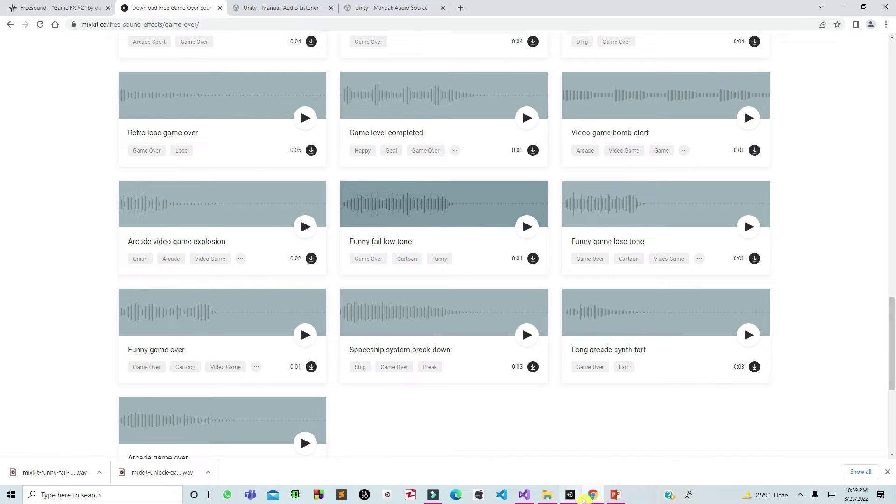
Create a folder named SoundFx in the Project's Assets and open it
left_click(577, 498)
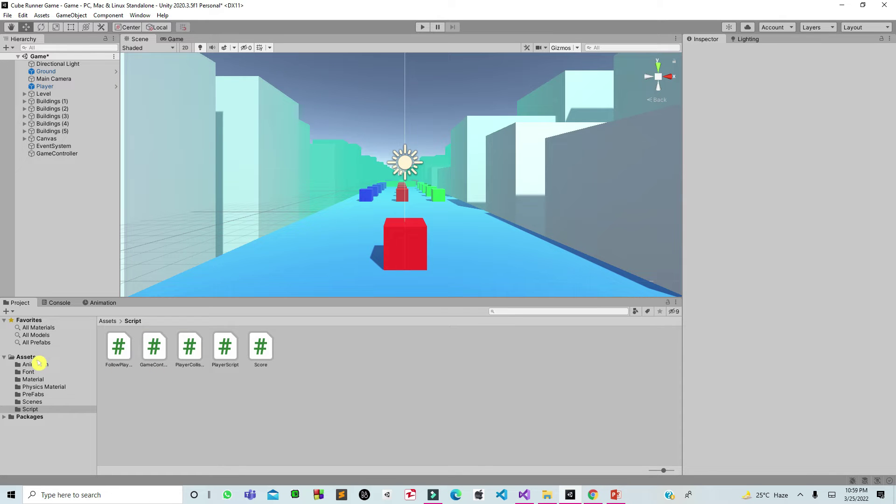
left_click(30, 357)
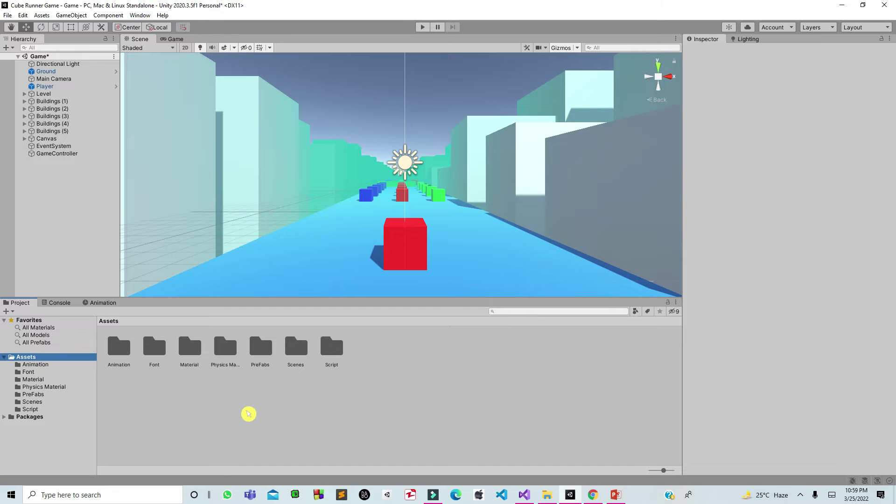
right_click(248, 414)
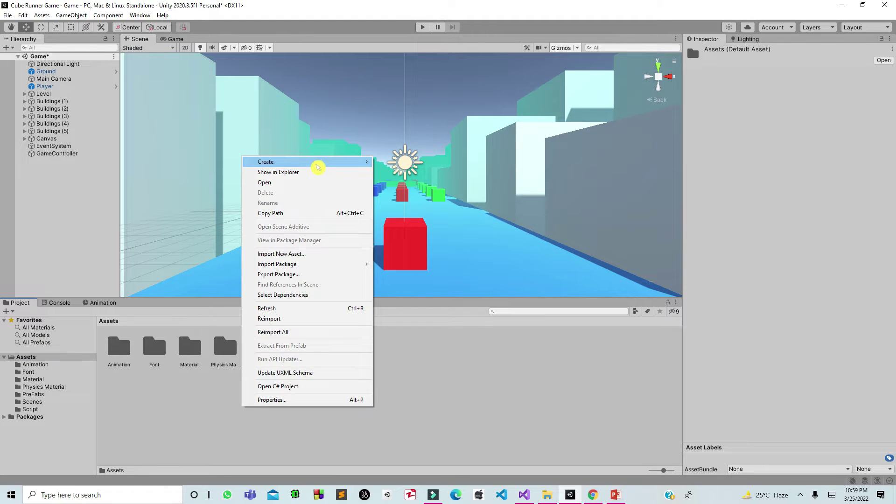
mouse_move(322, 163)
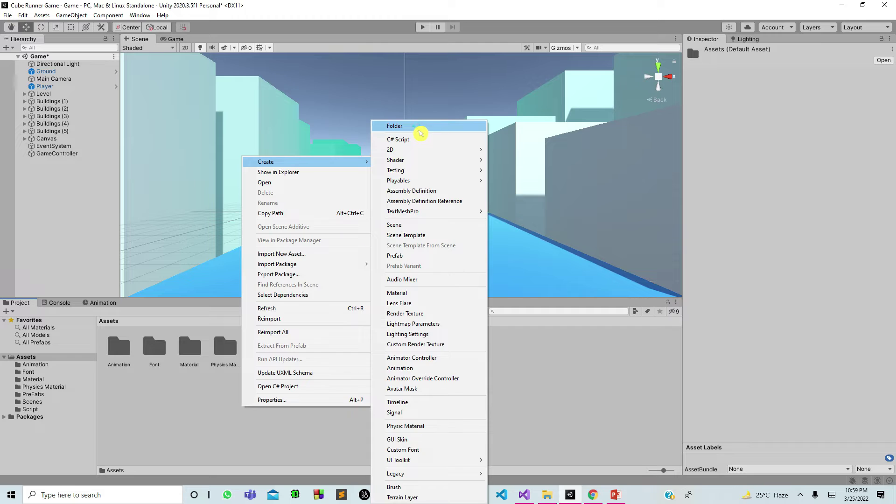
left_click(420, 132)
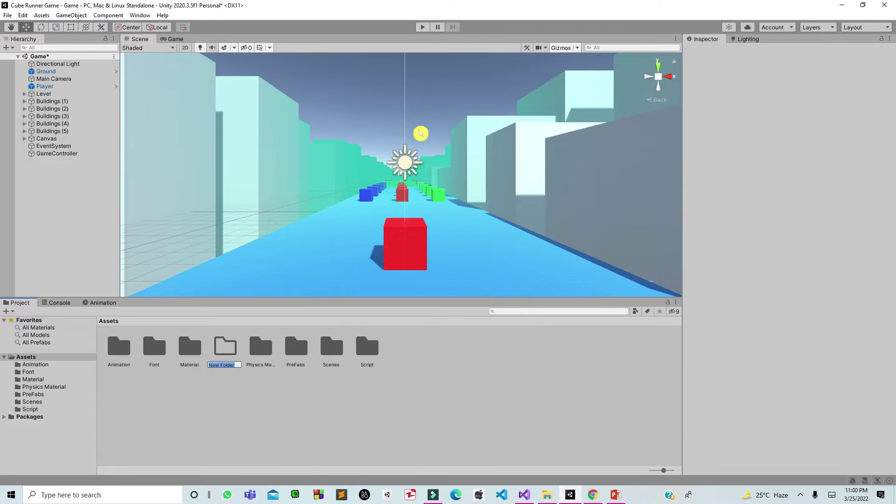
type("SoundFx")
key("Return")
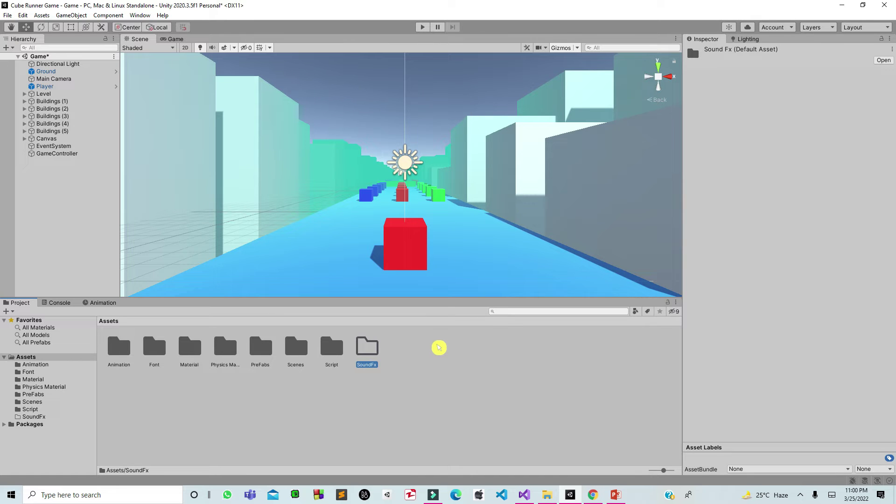
double_click(374, 351)
Drag both downloaded mixkit .wav files from Downloads into Unity's SoundFx folder
left_click(547, 495)
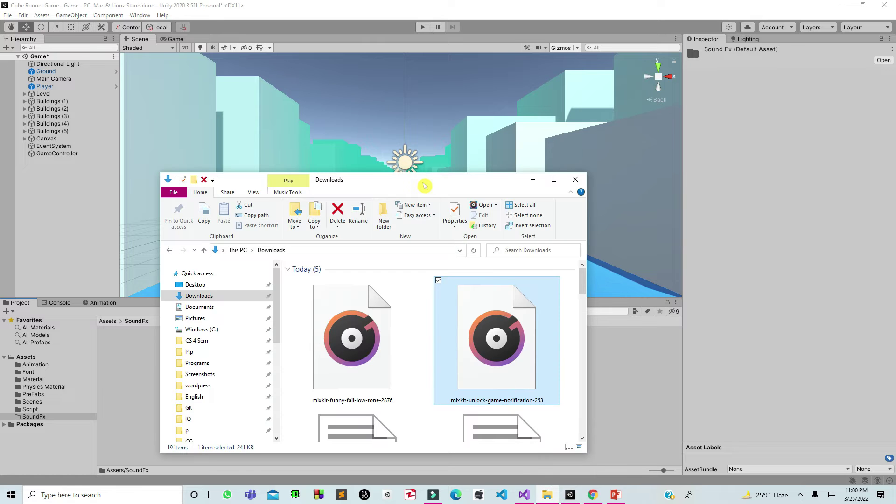
left_click_drag(425, 186, 371, 29)
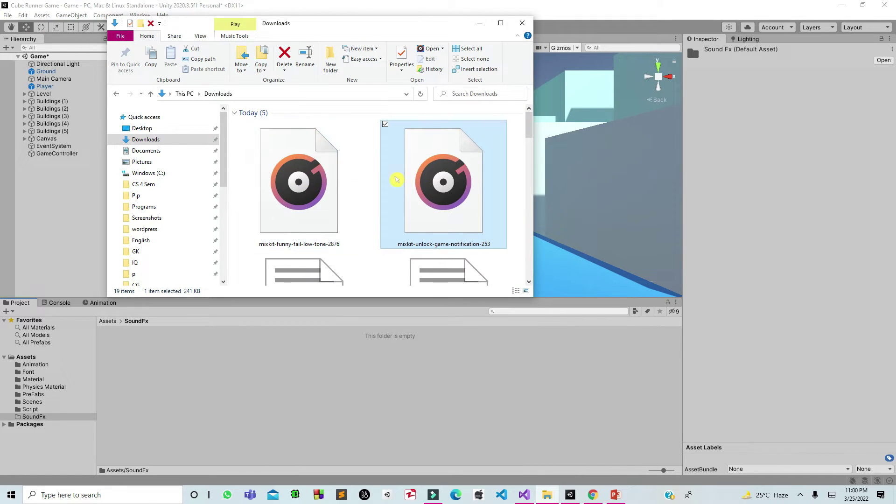
left_click(325, 185, "ctrl")
left_click_drag(325, 187, 346, 338)
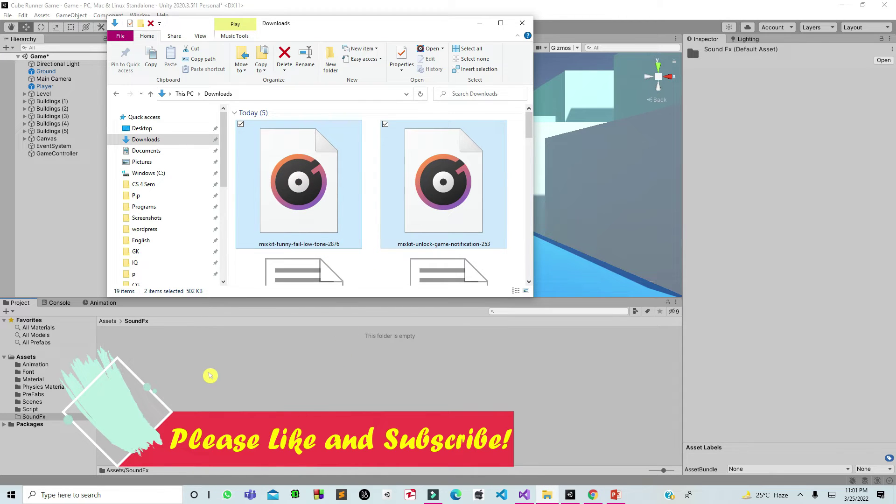
left_click_drag(210, 376, 202, 368)
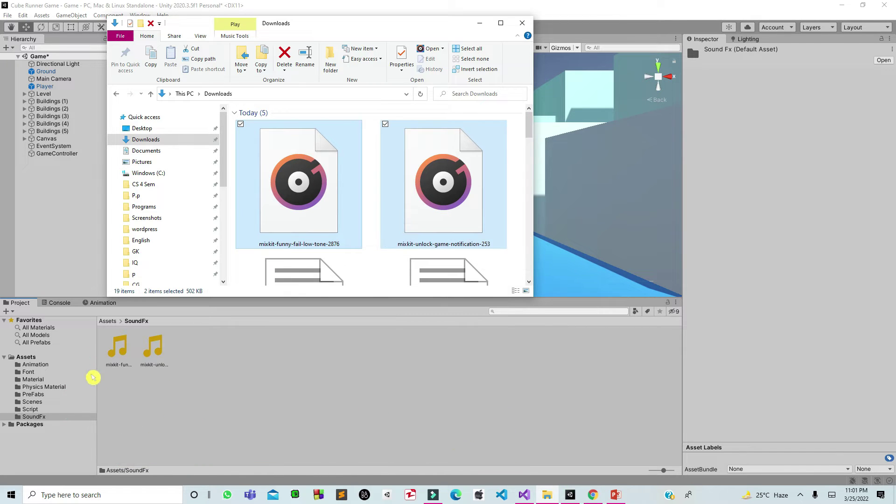
Rename the fail-tone clip to GameOver and the unlock-notification clip to Collect
left_click(479, 23)
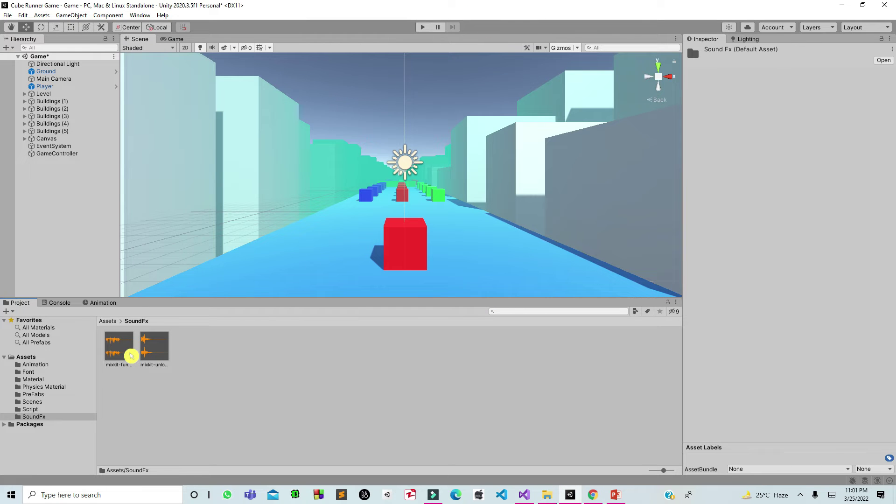
left_click(131, 356)
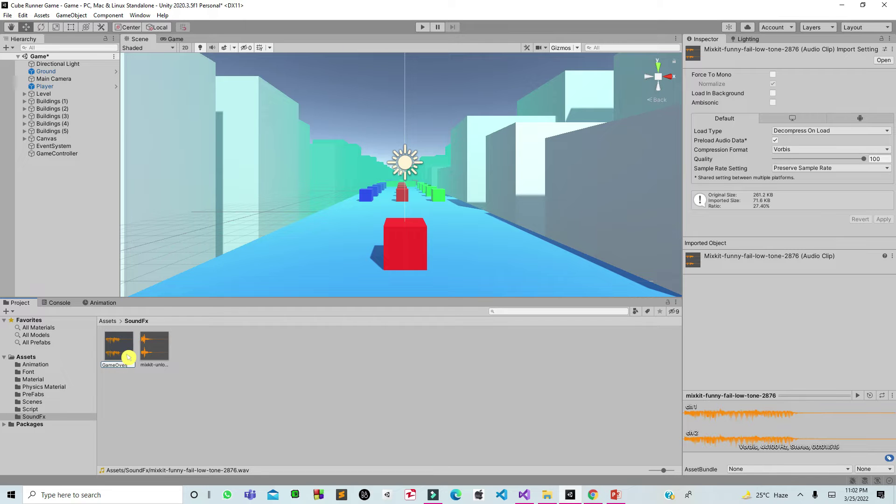
left_click(156, 358)
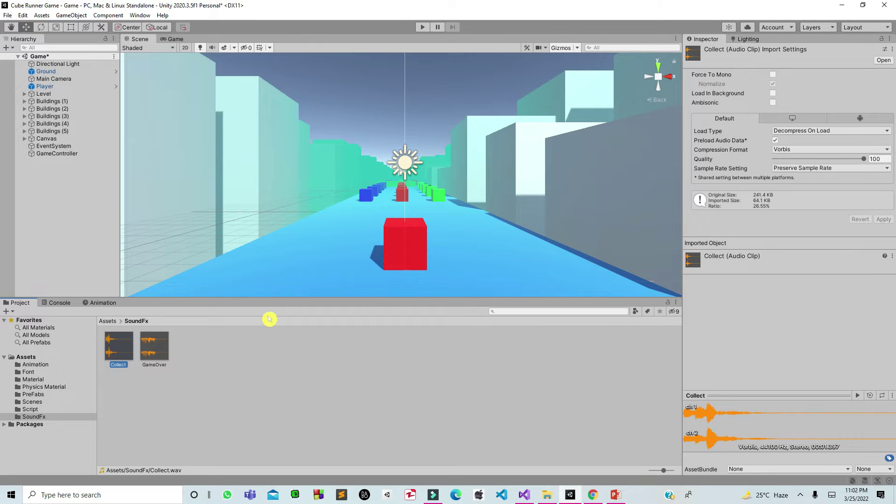
type("Collect")
left_click(593, 493)
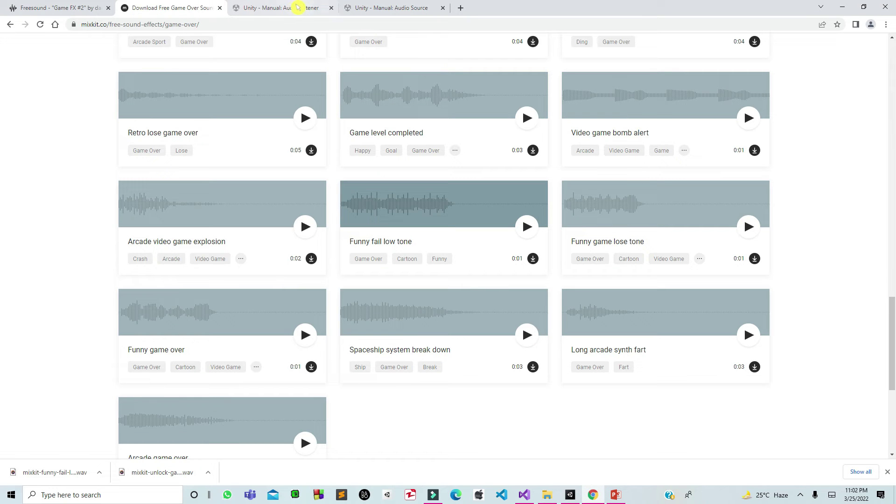
Read the Audio Listener and Audio Source manual pages, highlighting each heading
left_click(293, 8)
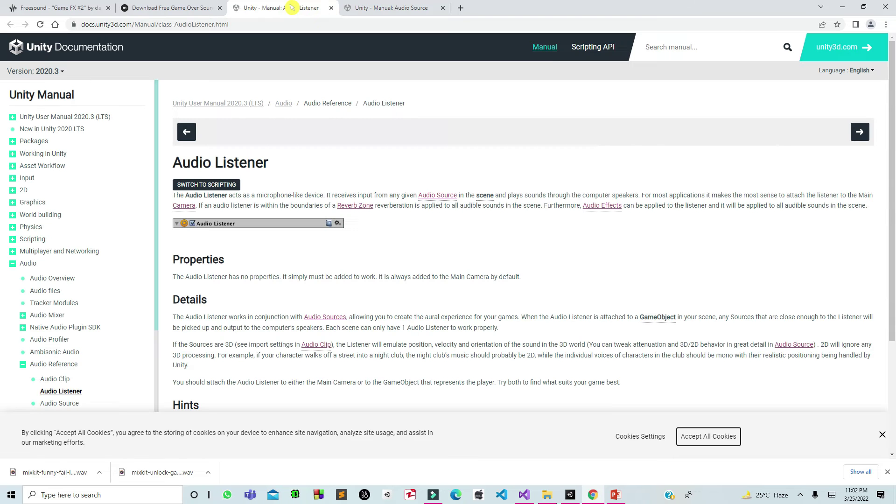
left_click(187, 179)
left_click_drag(175, 162, 285, 164)
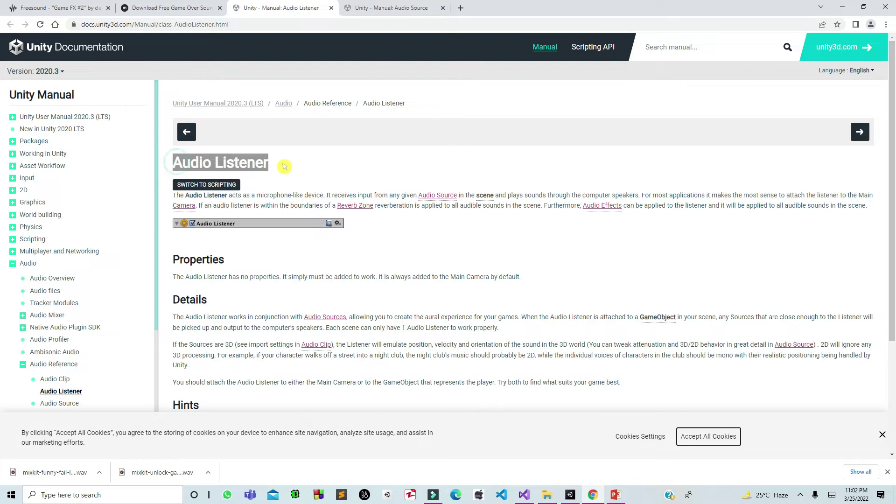
left_click(398, 9)
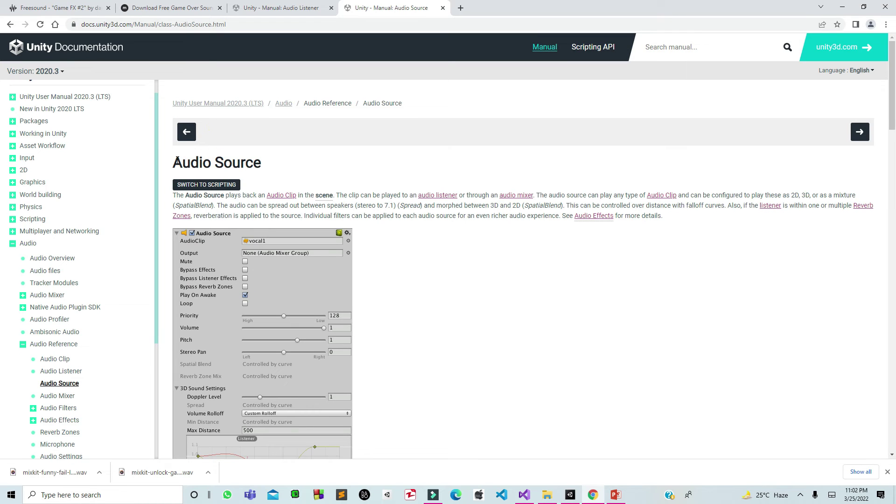
left_click_drag(174, 162, 304, 169)
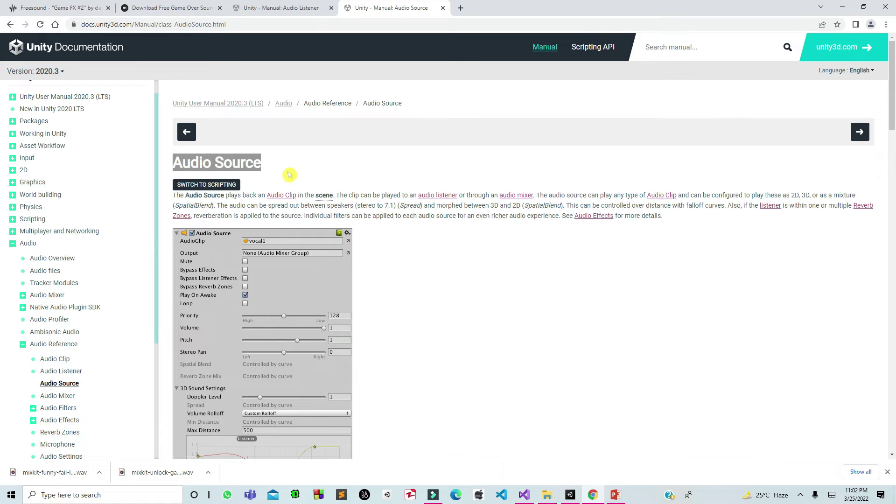
Revisit the Audio Listener manual page, then return to the Unity editor
left_click(577, 498)
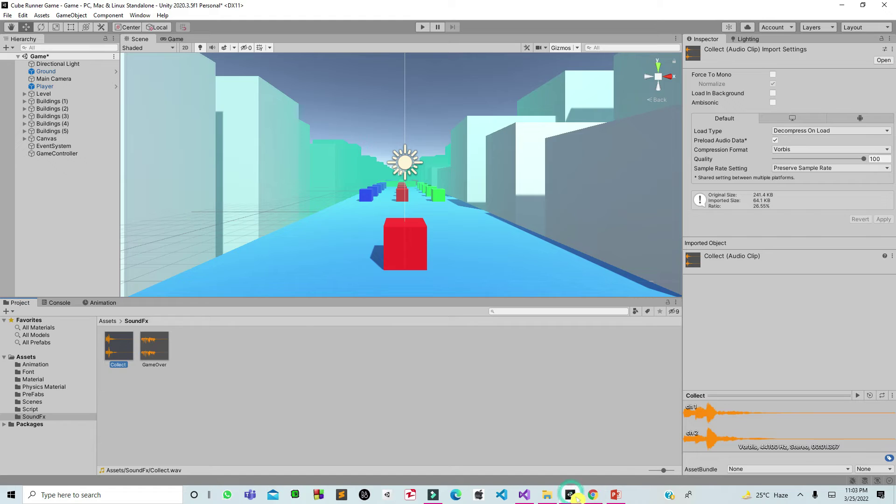
left_click(577, 498)
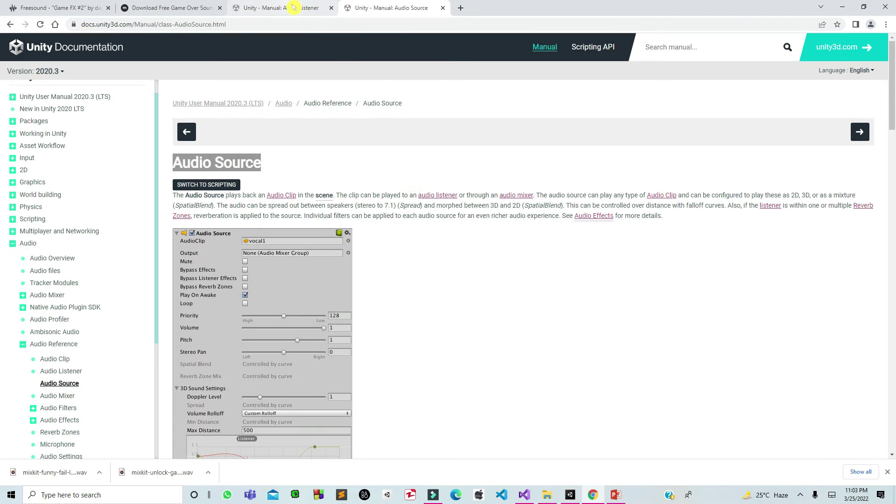
left_click(293, 7)
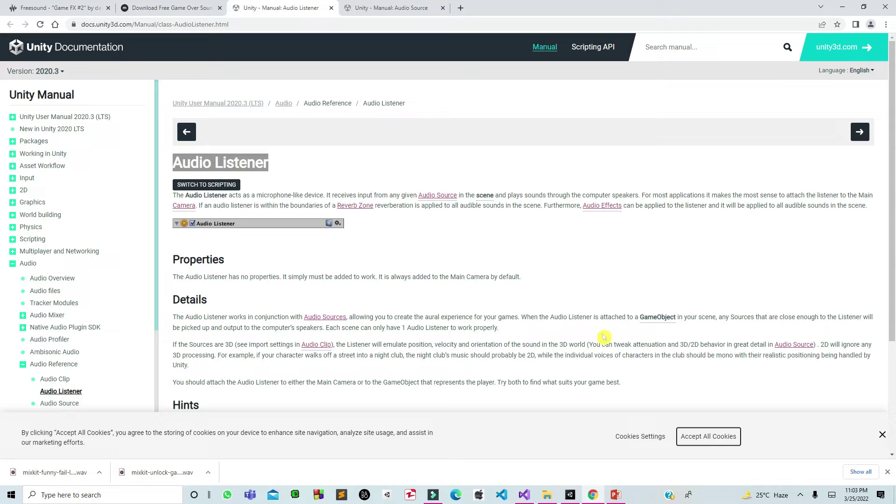
left_click(570, 495)
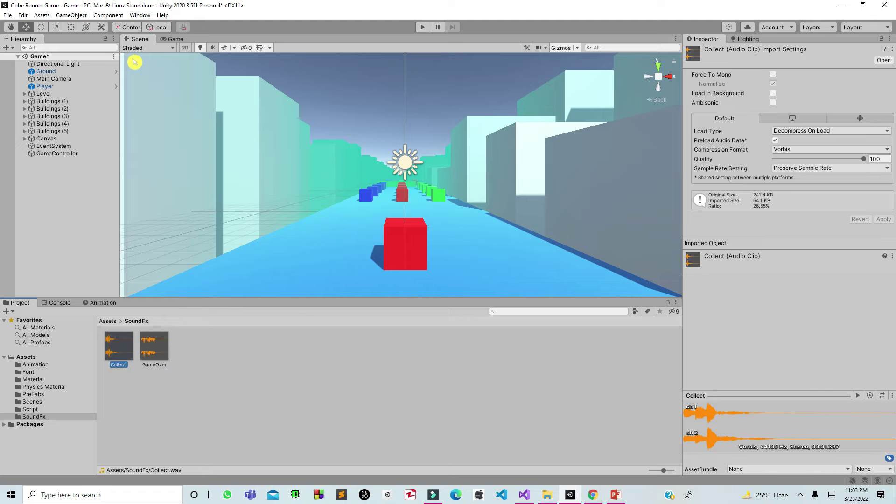
Select and frame the Main Camera to confirm its Audio Listener component in the Inspector
left_click(70, 79)
double_click(75, 81)
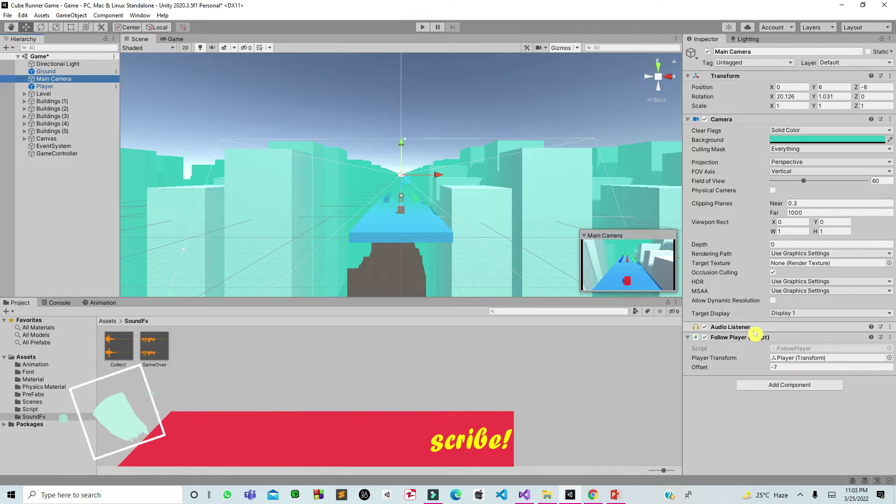
left_click(876, 334)
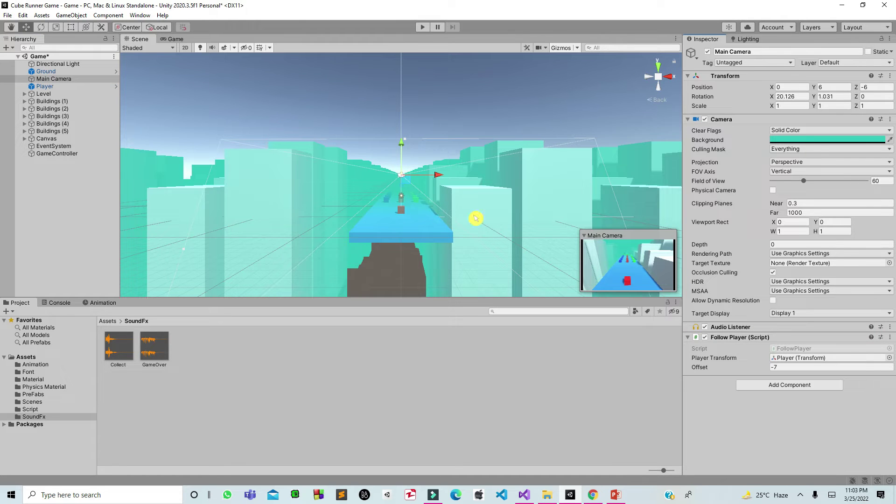
left_click(602, 497)
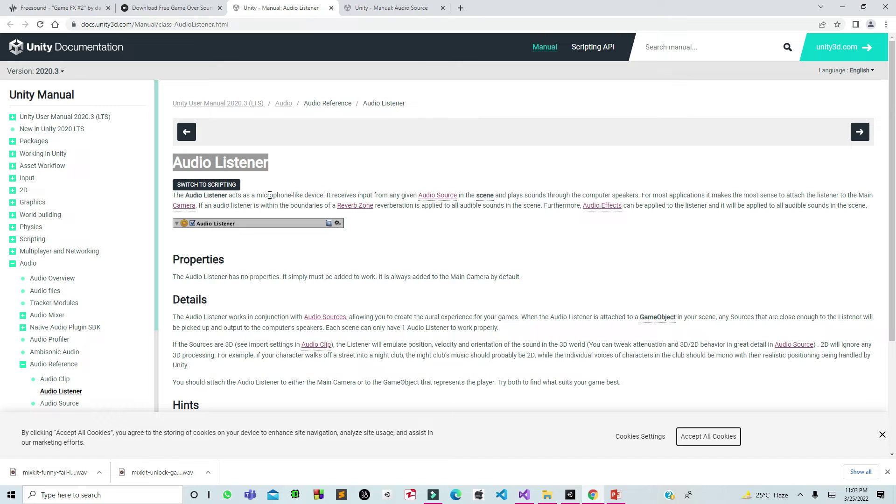
Highlight how the Audio Listener receives Audio Source input, then read the Audio Source manual page
left_click_drag(274, 196, 462, 194)
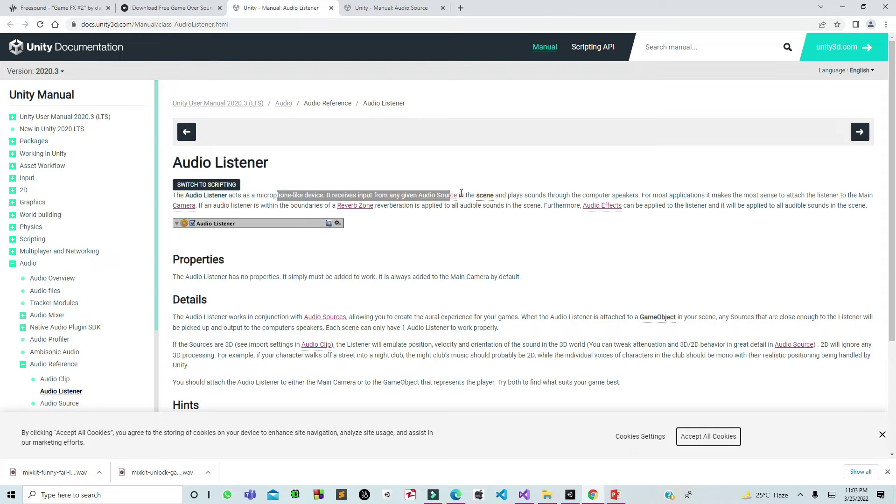
left_click(488, 182)
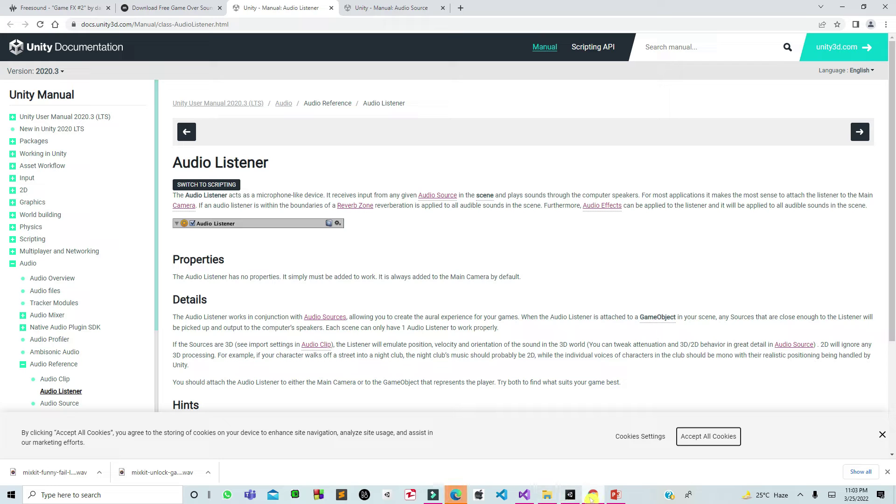
left_click(570, 495)
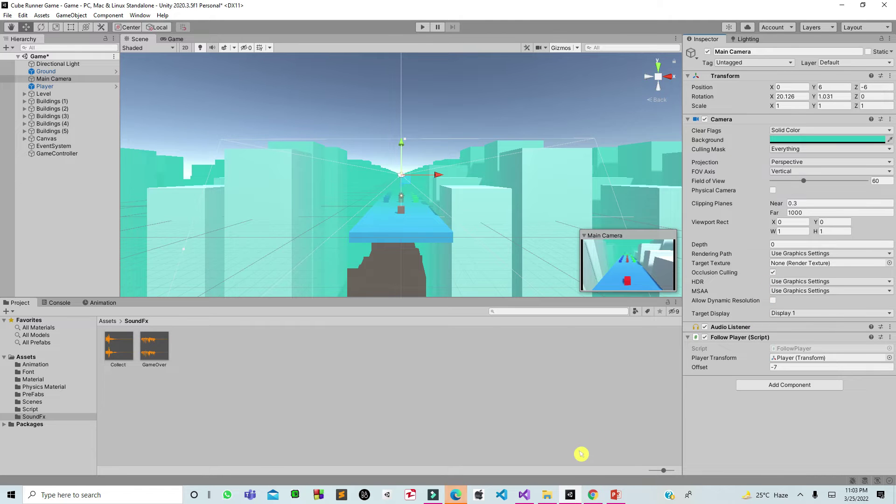
left_click(592, 493)
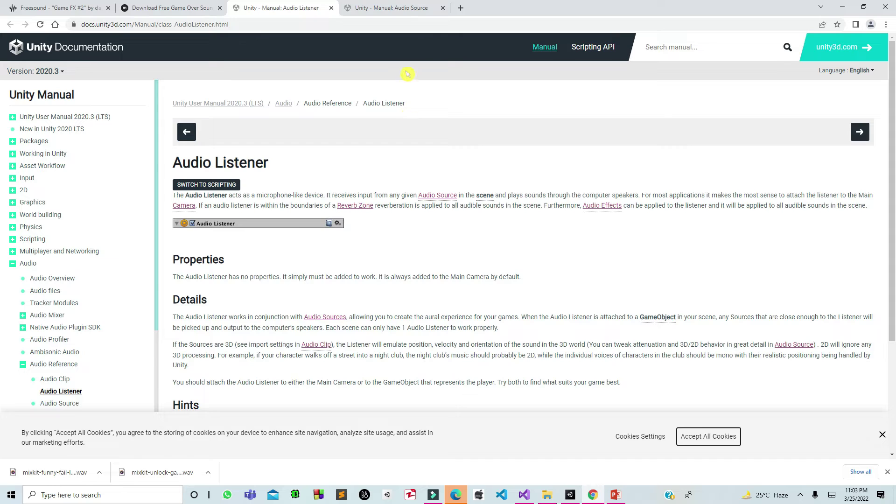
left_click(414, 9)
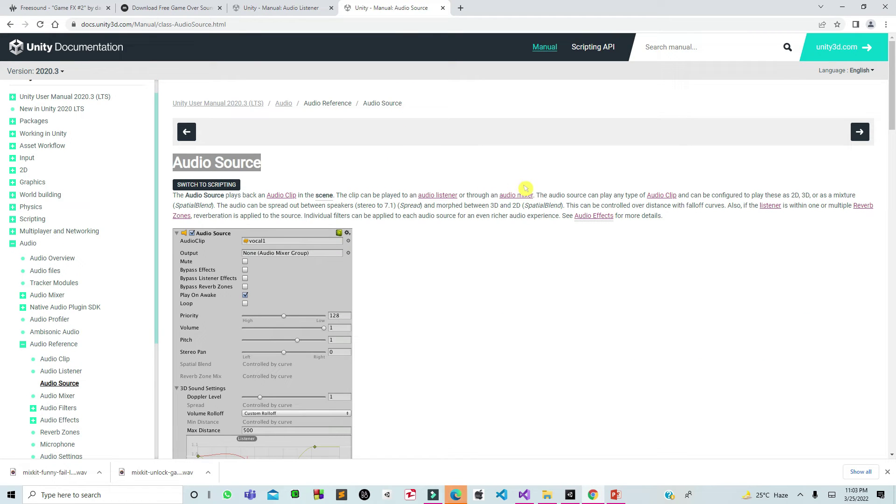
left_click(584, 498)
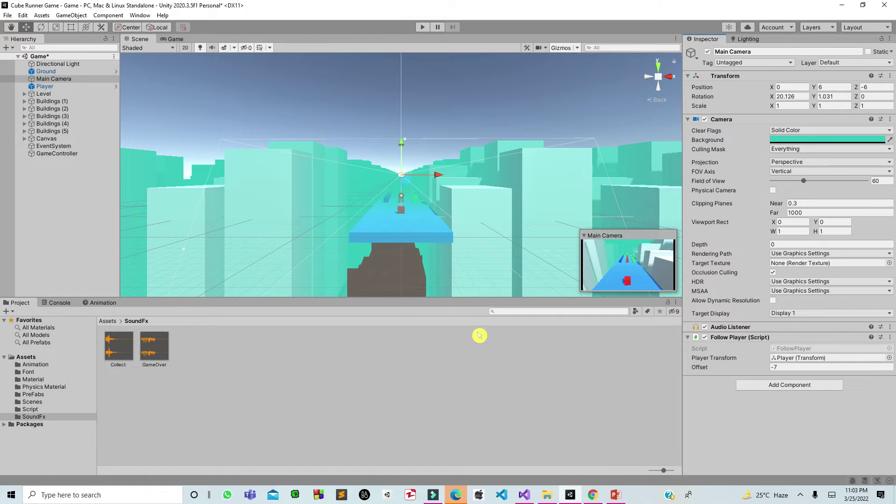
Select and frame the Player cube, then pan the Scene view to bring it close up with the road ahead
left_click(407, 215)
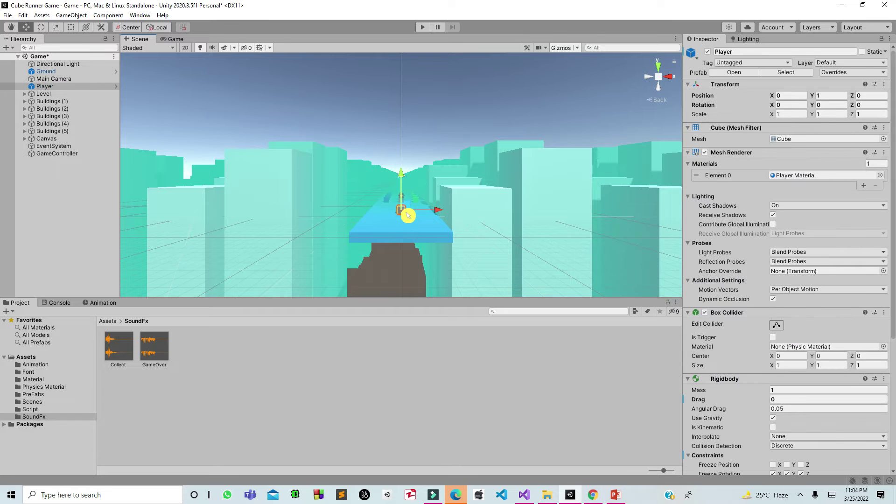
left_click(127, 347)
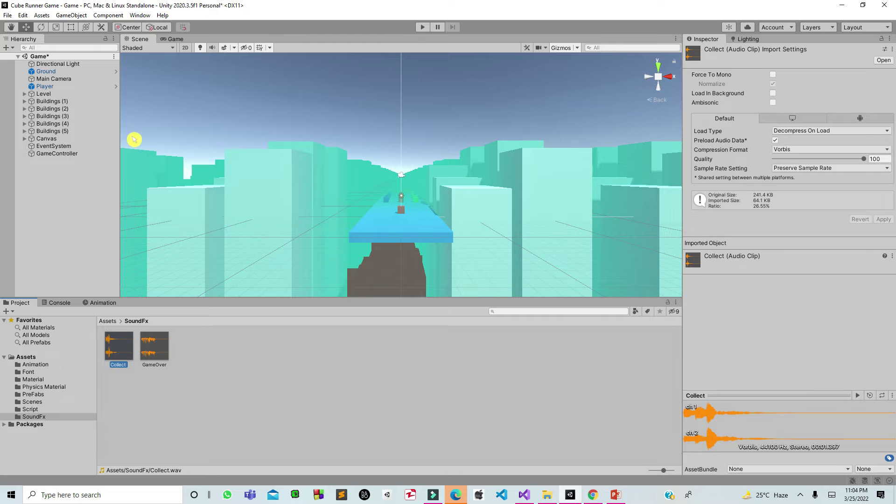
double_click(70, 89)
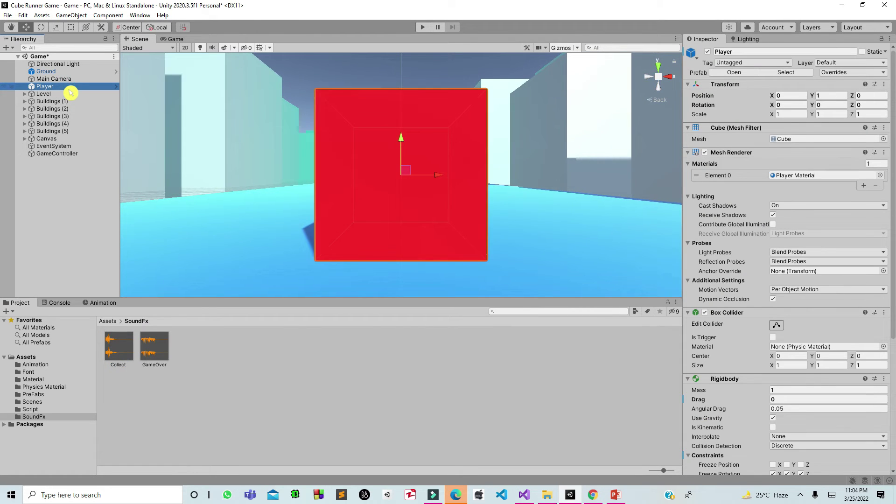
scroll(454, 166, "down", 5)
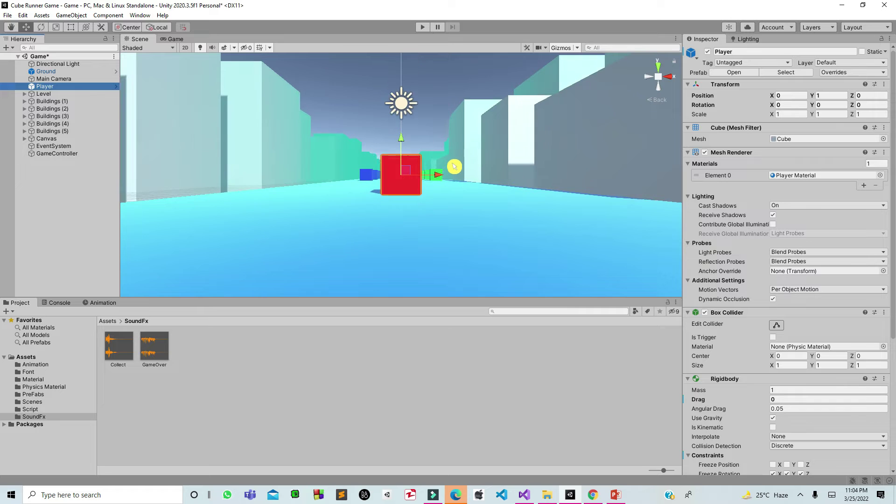
left_click(10, 27)
left_click_drag(490, 134, 481, 194)
Return to the Move tool and add an Audio Source component to the Player by searching 'audiosou'
key("w")
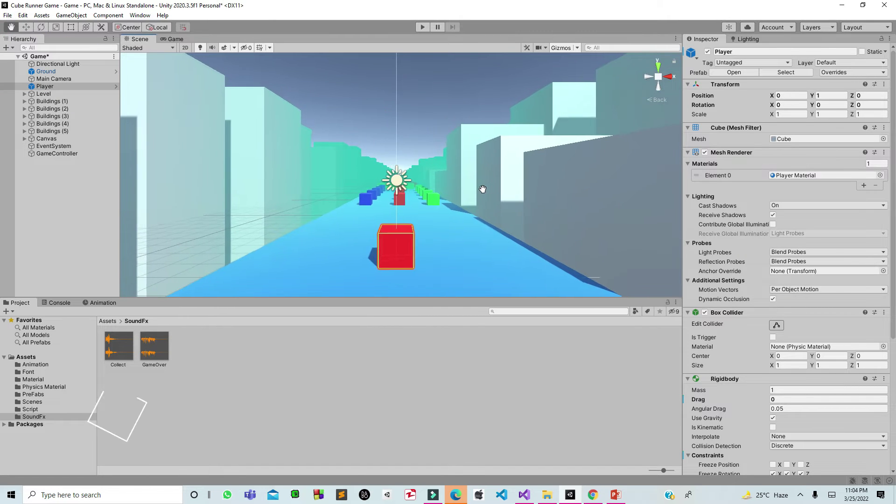
scroll(836, 373, "down", 10)
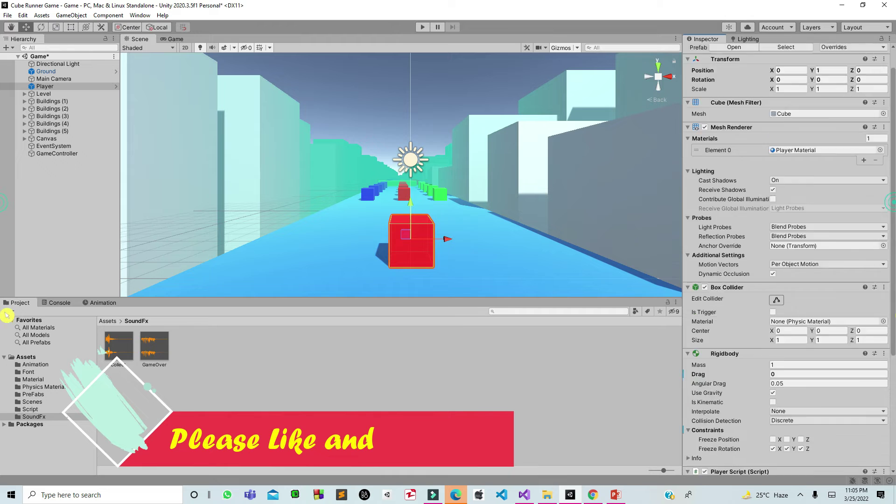
left_click(794, 464)
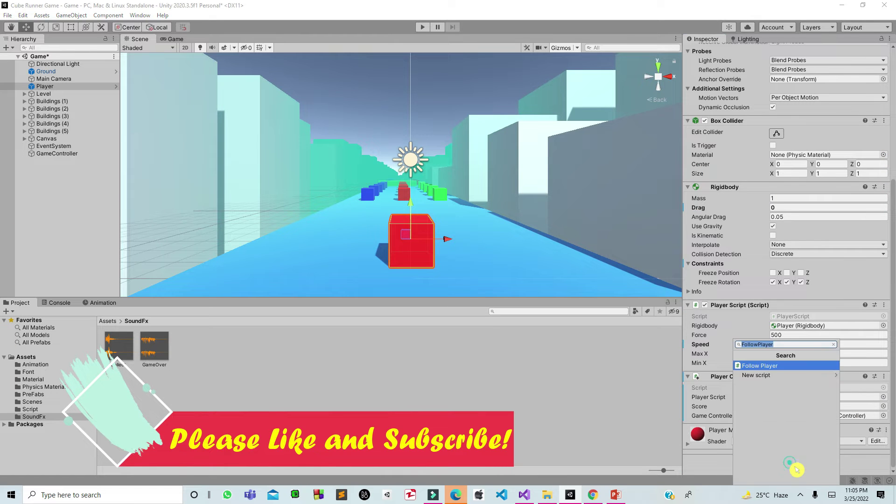
type("aud")
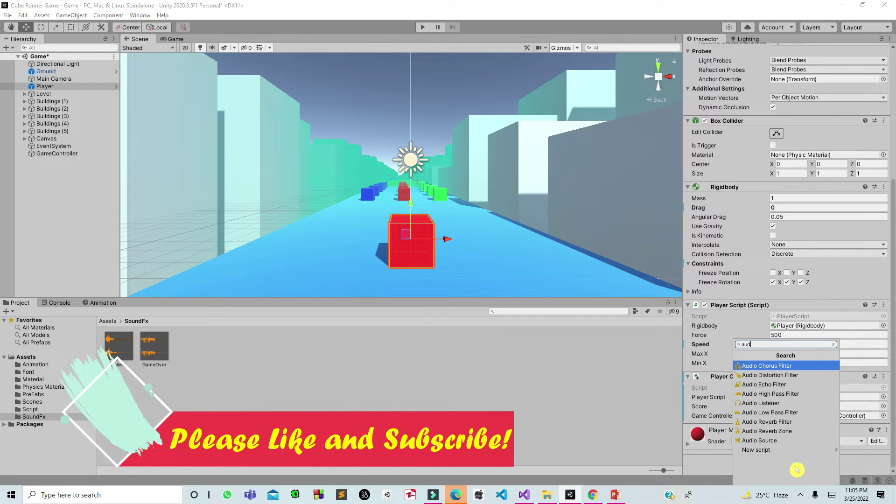
type("iosou")
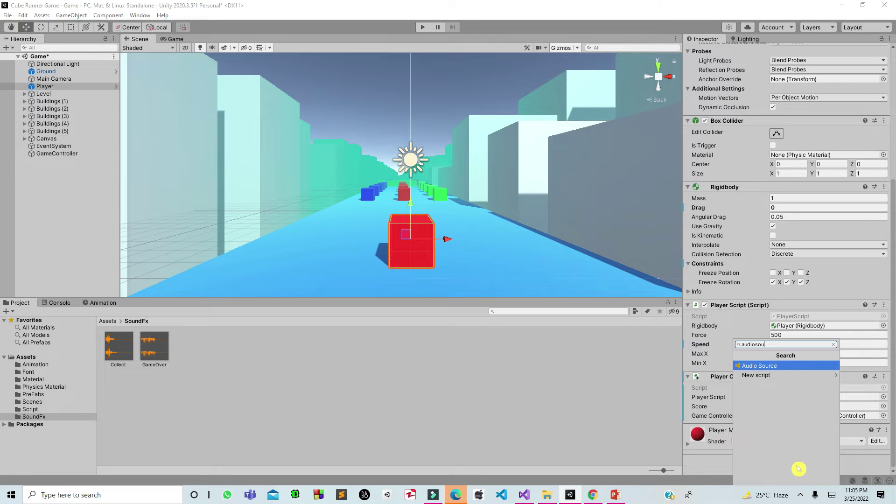
left_click(845, 426)
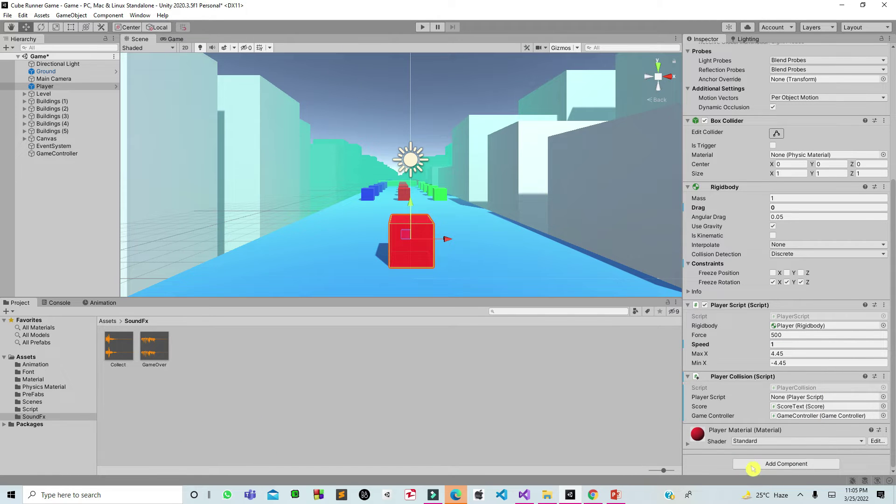
left_click(750, 464)
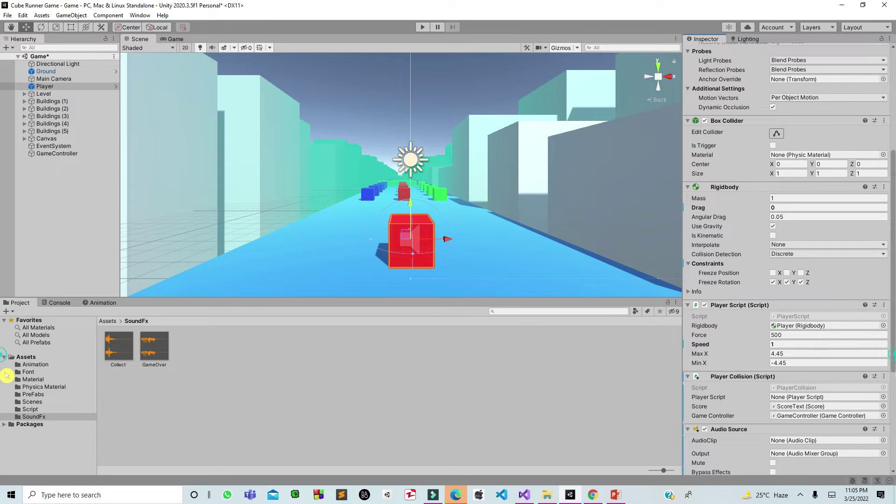
scroll(793, 365, "down", 5)
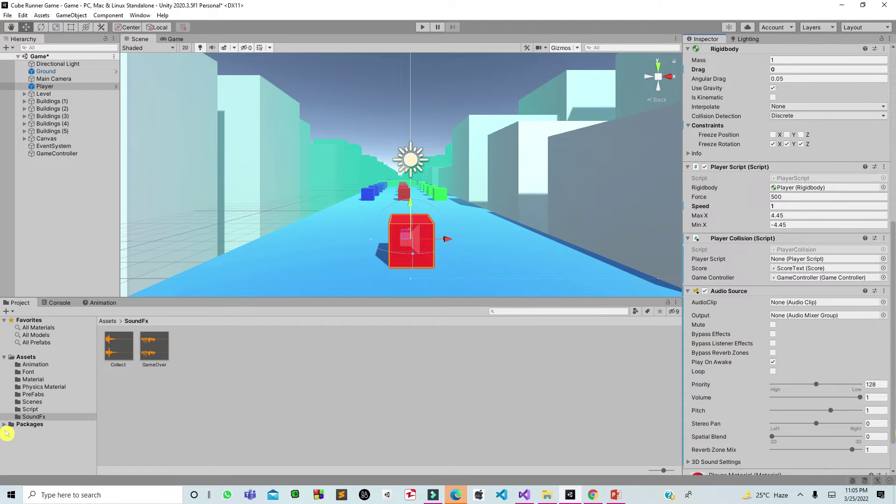
scroll(832, 407, "down", 2)
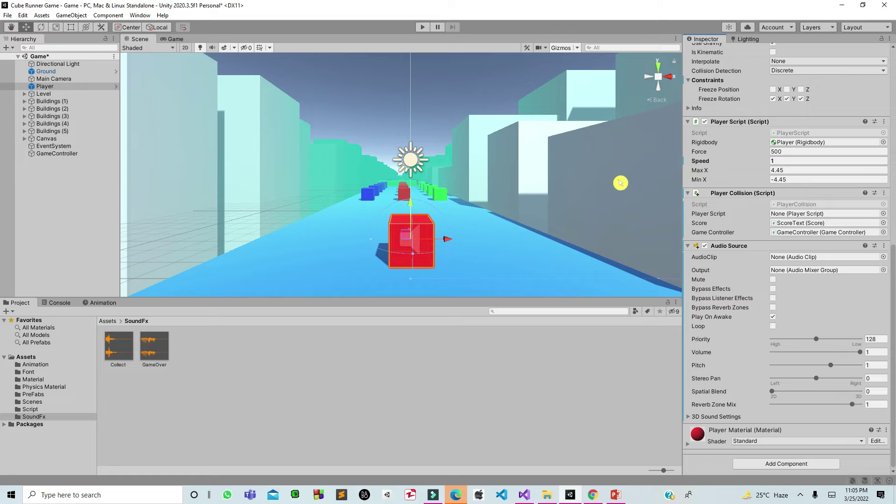
Give the Player's Audio Source the Collect clip at volume 0.5 with Play On Awake unchecked
left_click_drag(128, 356, 699, 260)
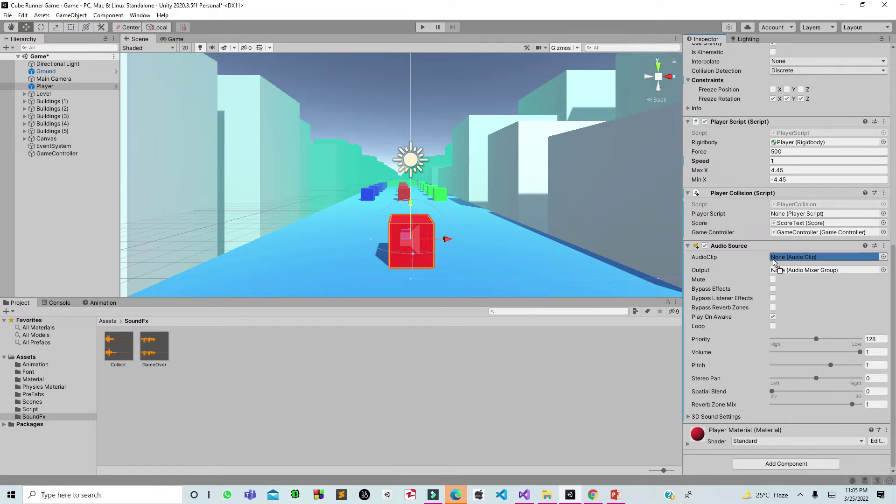
left_click_drag(699, 260, 784, 259)
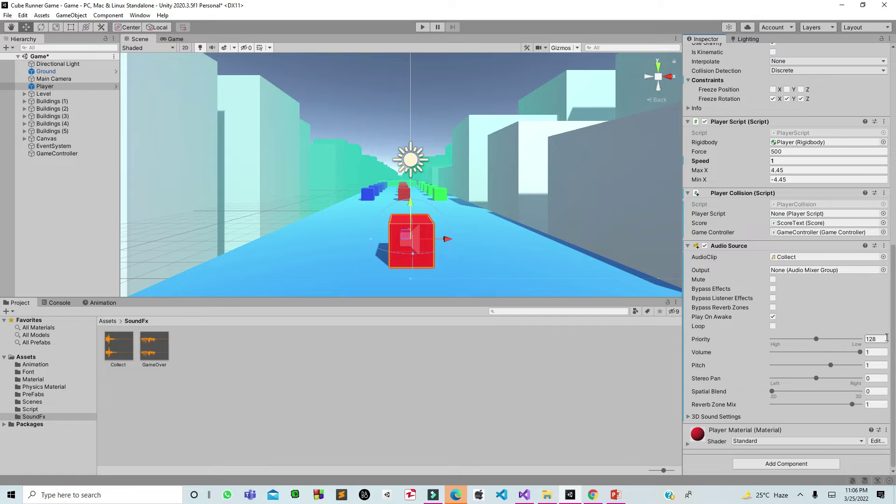
left_click_drag(861, 353, 847, 361)
type("0")
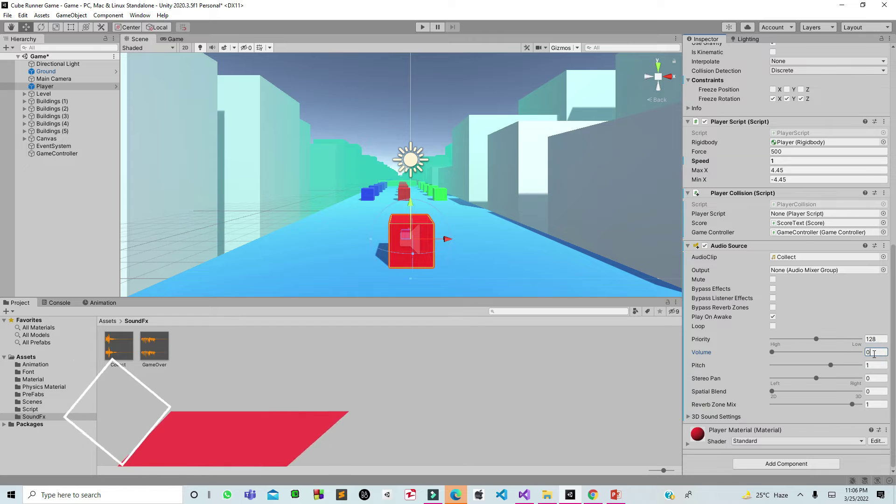
type(".05")
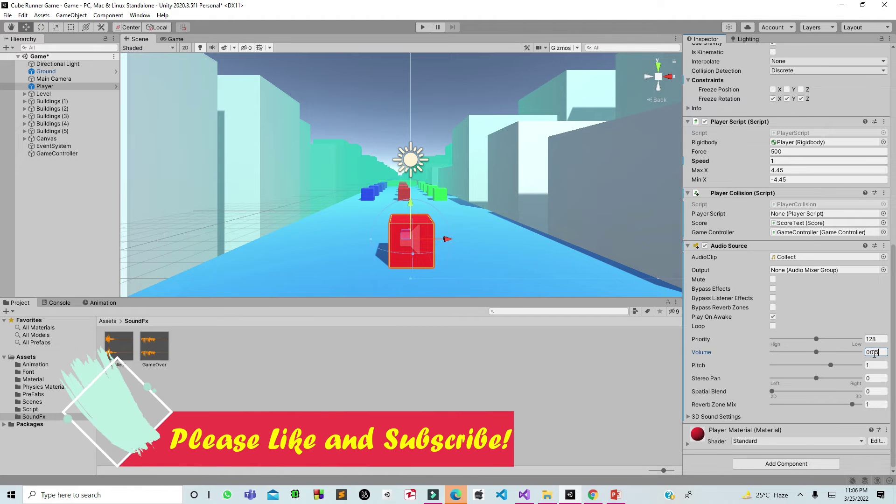
key("BackSpace")
key("BackSpace")
key("BackSpace")
type(".5")
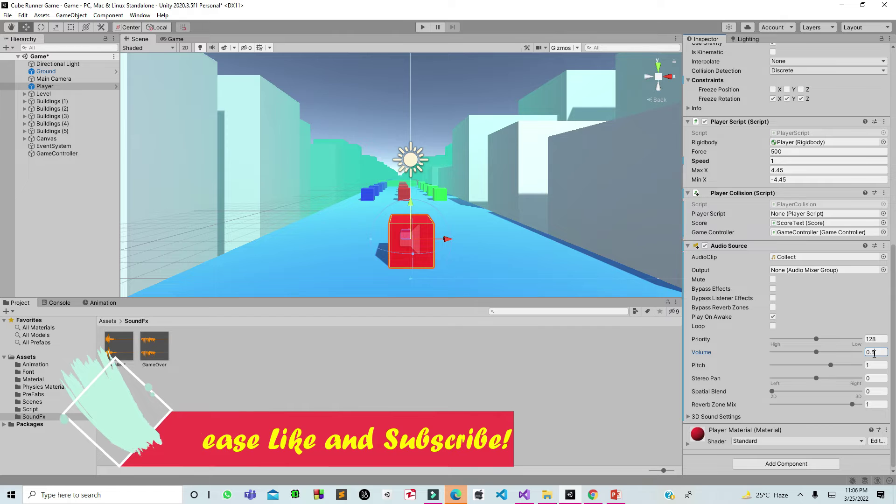
left_click(773, 318)
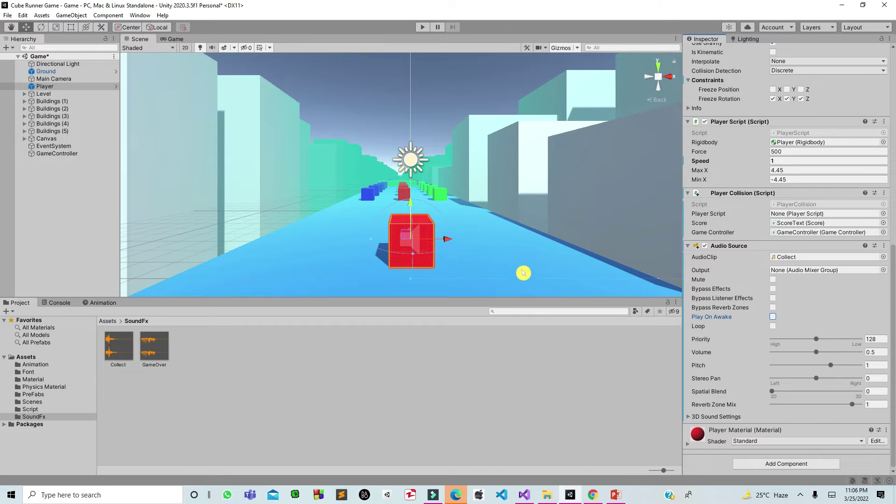
left_click(407, 194)
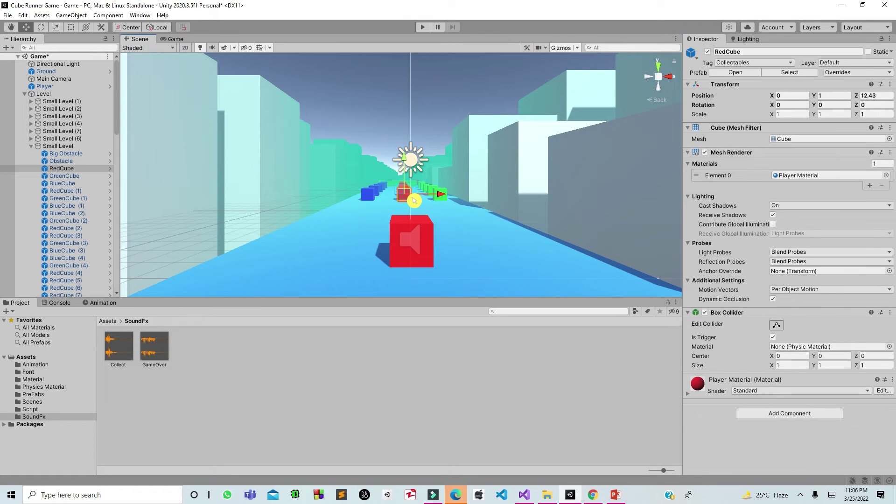
left_click(423, 241)
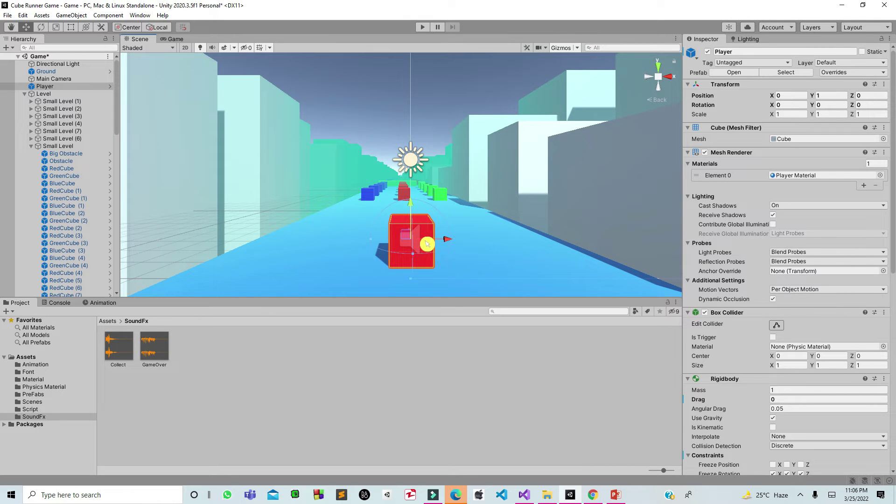
left_click(530, 496)
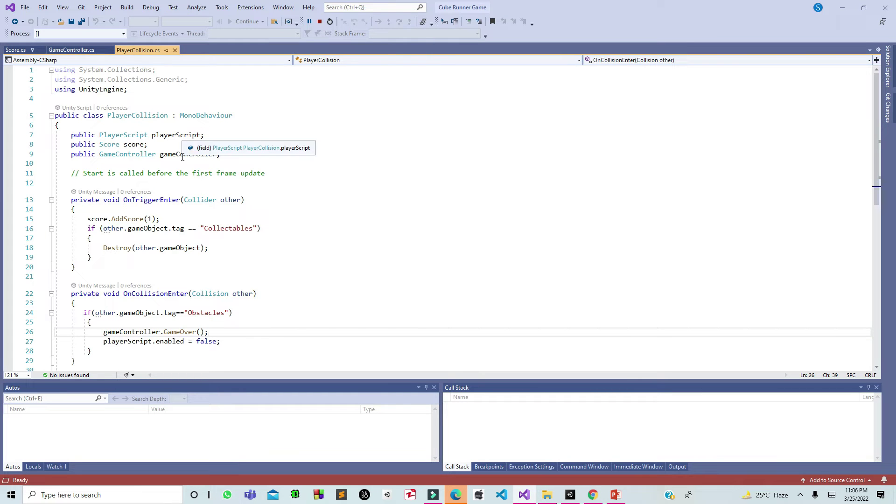
Declare 'public AudioSource audioSource;' below the gameController field in PlayerCollision.cs and save it
left_click(181, 160)
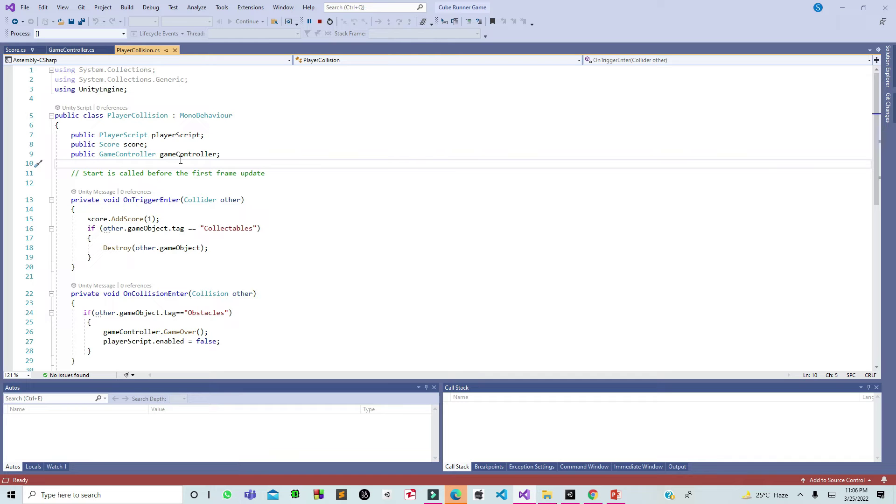
key("Return")
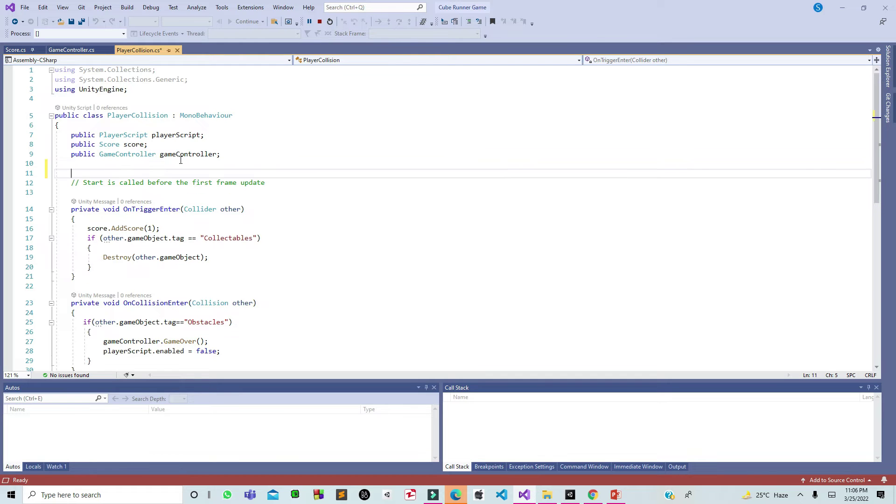
key("Up")
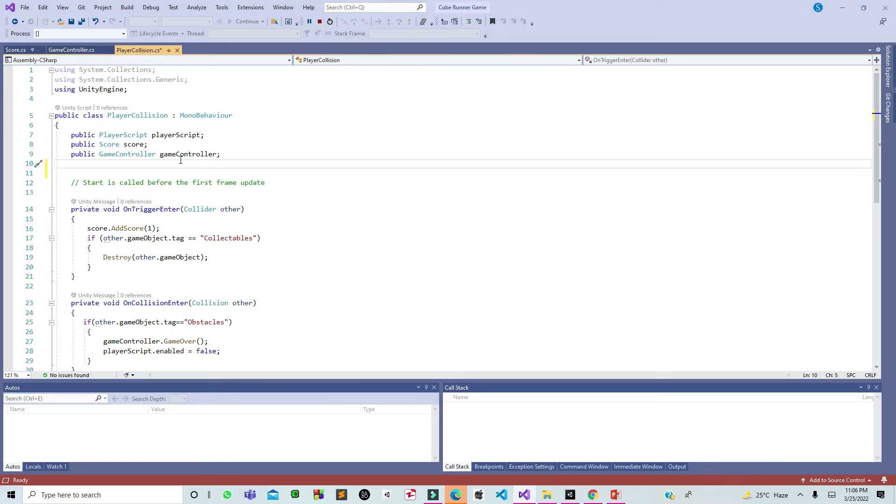
type("pu")
type("bli")
type("c ")
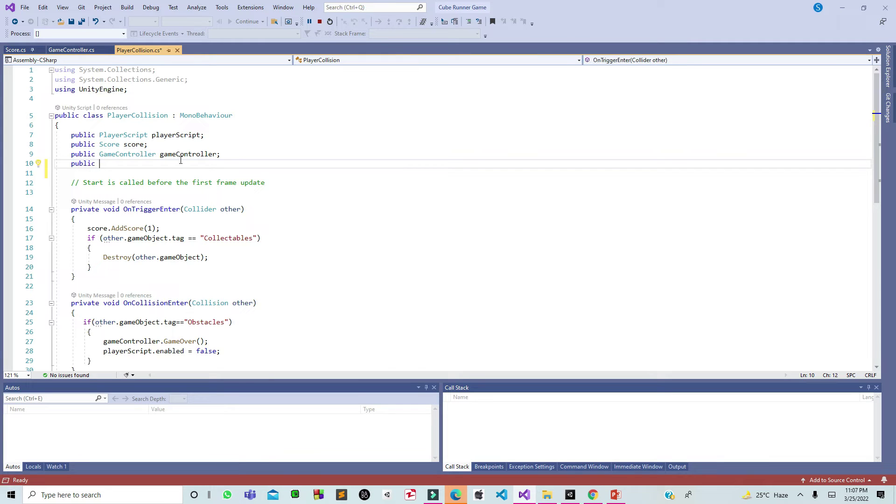
type("Audio")
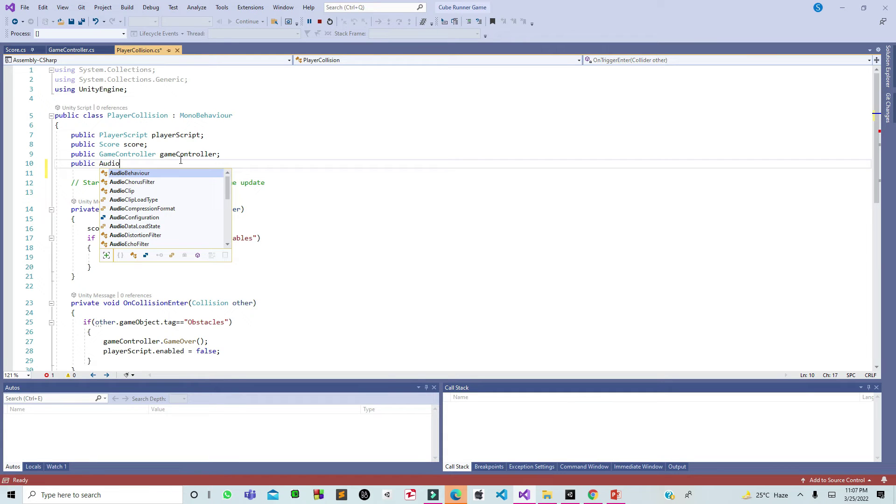
key("Down")
key("Down")
key("Down")
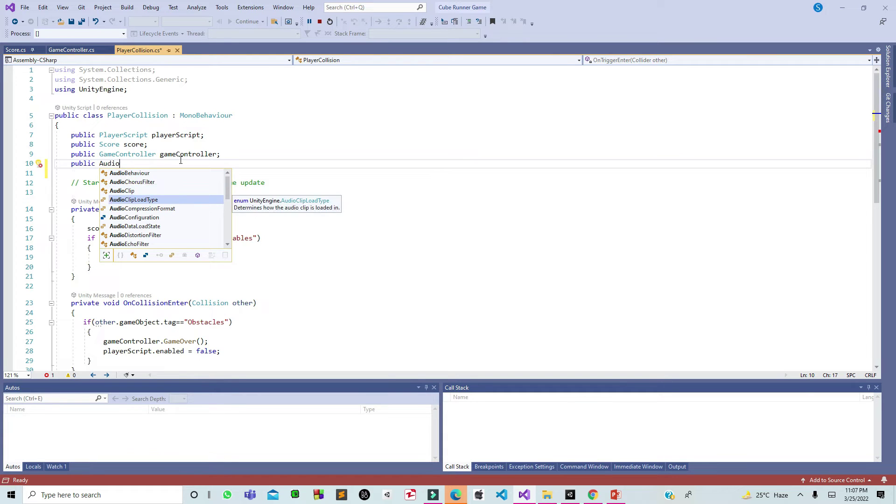
type("S")
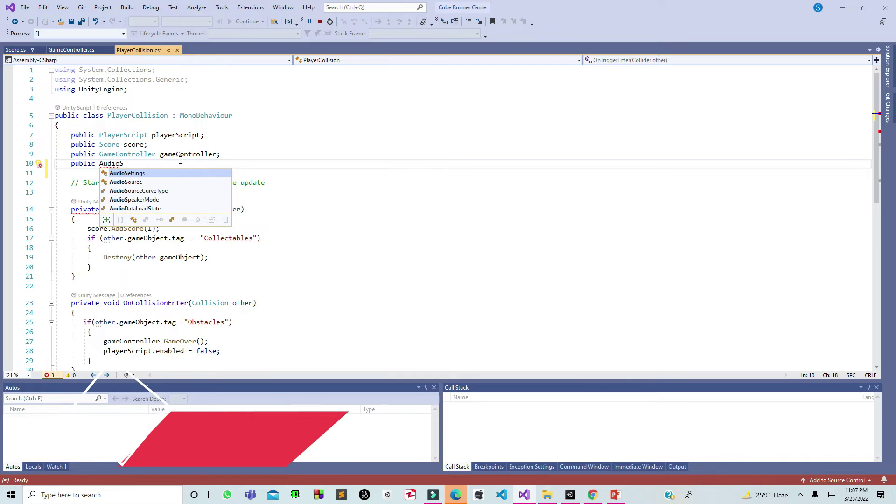
type(" au")
key("Down")
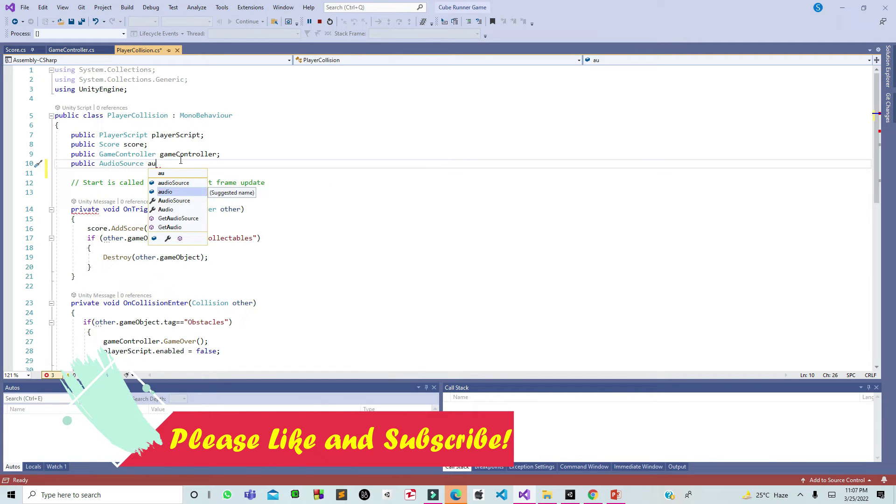
key("Up")
type(";")
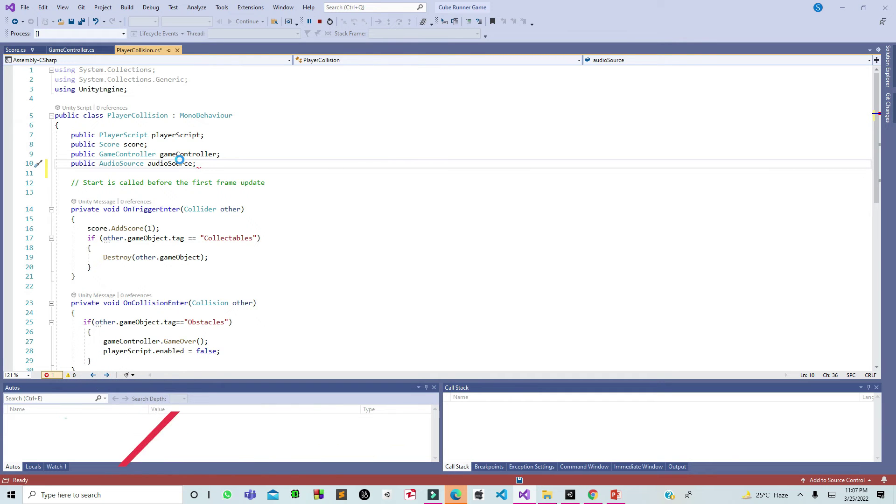
key("ctrl+s")
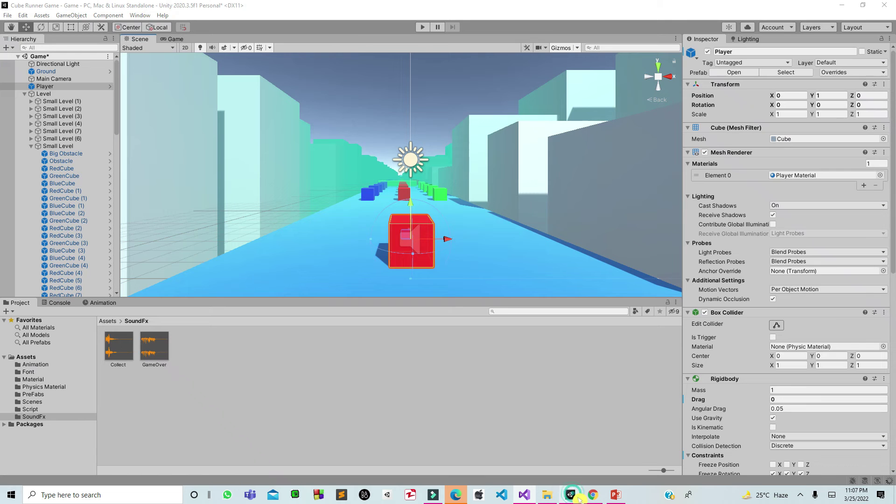
left_click(569, 495)
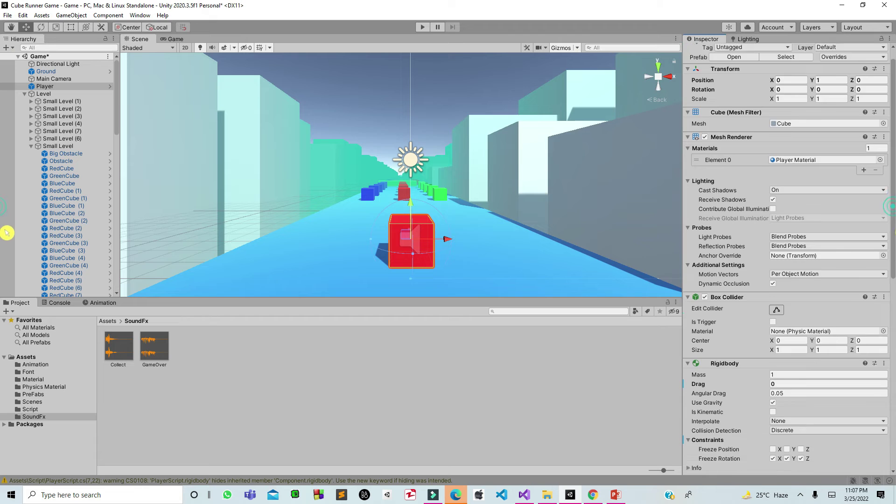
Link the Player's Audio Source component into the Player Collision script's Audio Source field
scroll(789, 261, "down", 3)
scroll(789, 261, "down", 3)
scroll(789, 261, "down", 3)
scroll(789, 261, "down", 3)
scroll(789, 280, "down", 3)
scroll(789, 280, "down", 3)
scroll(789, 280, "down", 3)
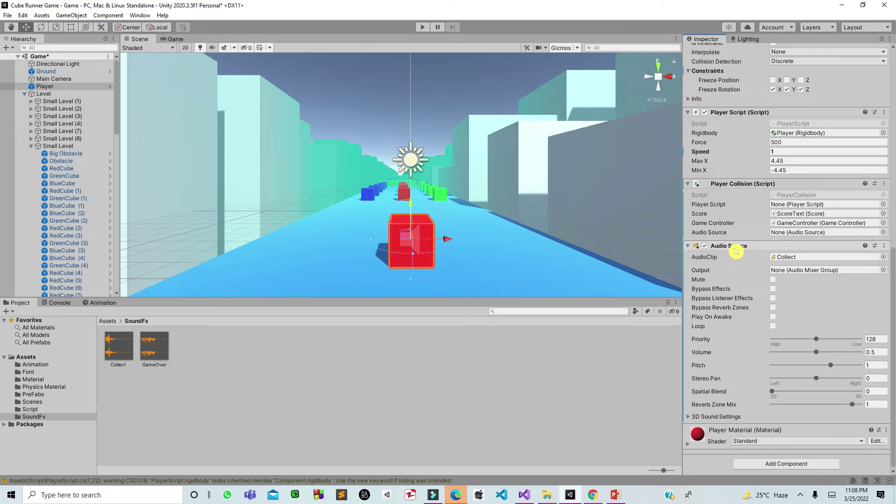
left_click_drag(736, 252, 797, 239)
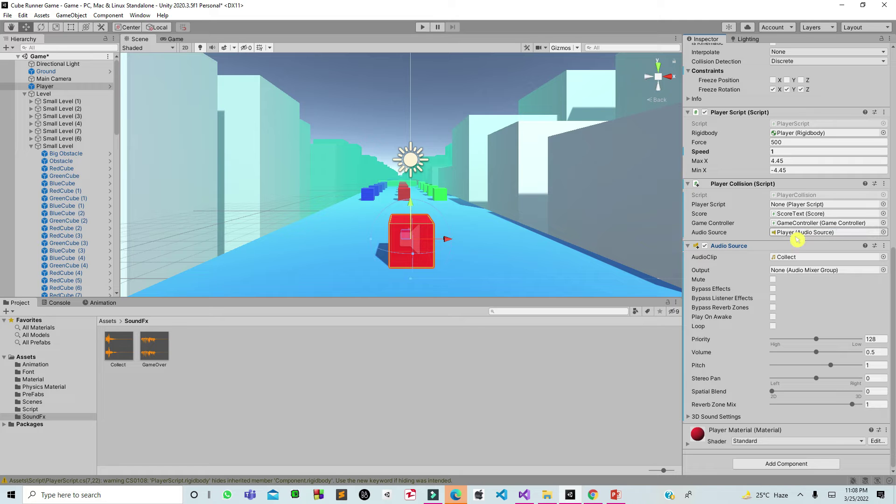
left_click(525, 495)
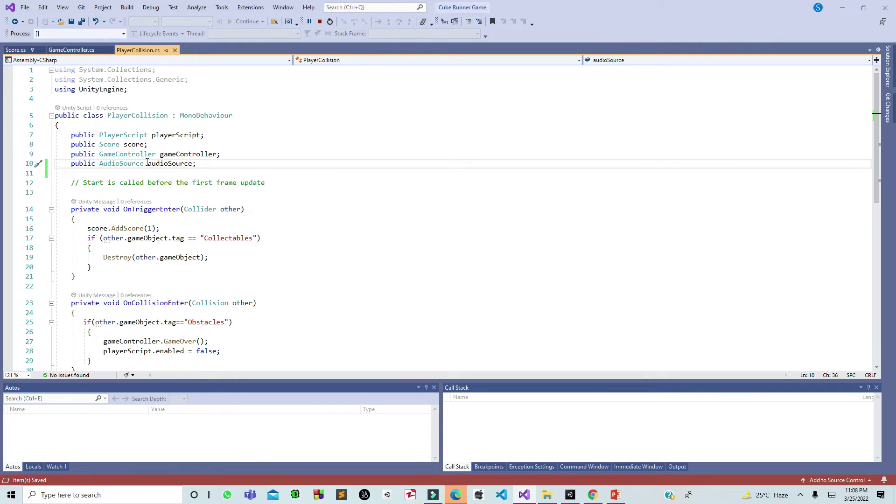
Review the audioSource field and the Collectables branch's tag check, AddScore and Destroy lines
left_click_drag(148, 163, 198, 164)
left_click(210, 162)
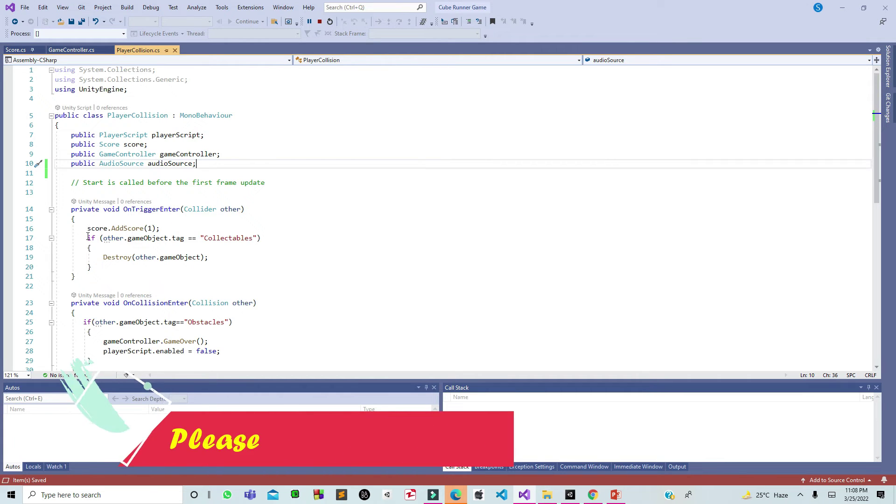
left_click_drag(87, 237, 234, 268)
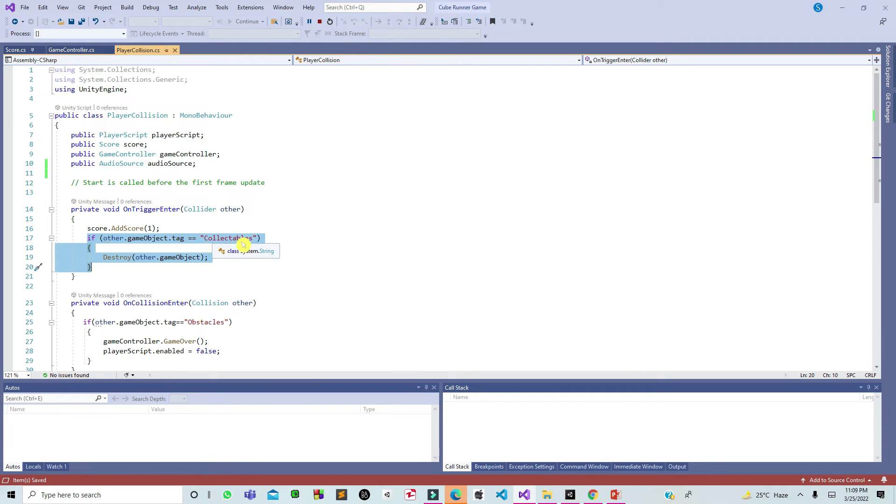
left_click(245, 238)
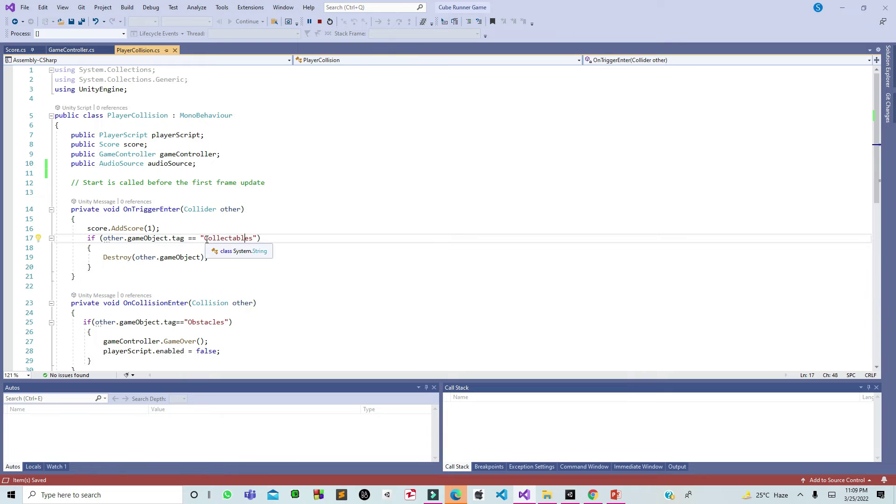
left_click_drag(206, 238, 302, 238)
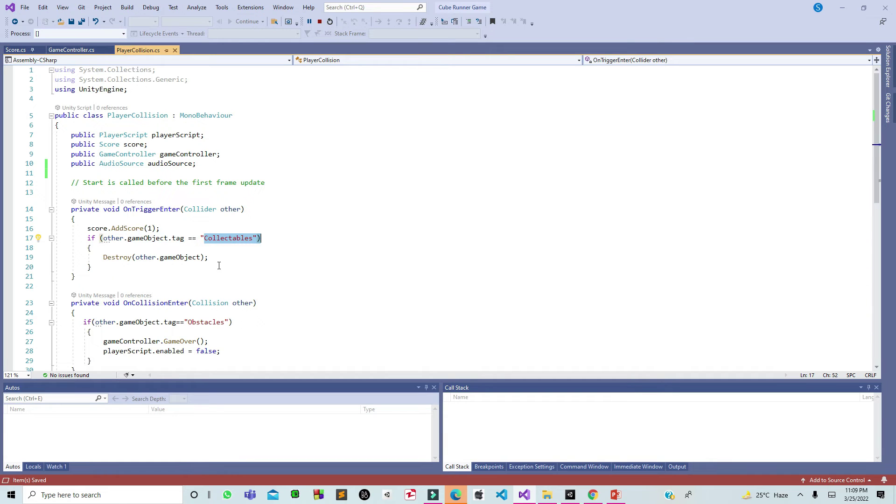
left_click_drag(103, 258, 212, 269)
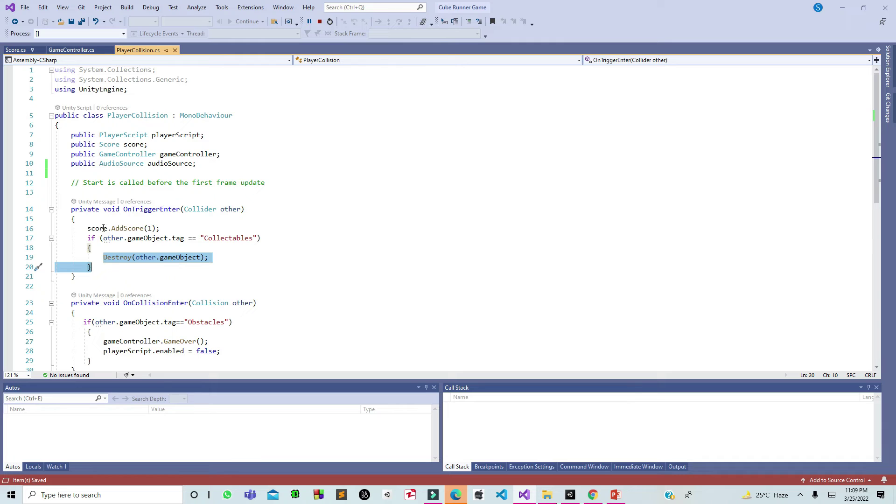
left_click_drag(109, 228, 150, 229)
Insert 'audioSource.Play();' above the Destroy call in the Collectables branch and save the script
left_click(125, 249)
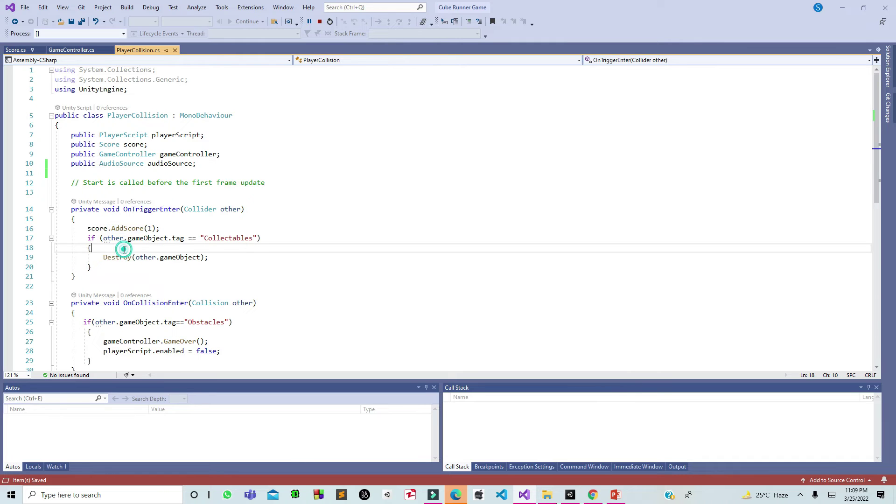
key("Return")
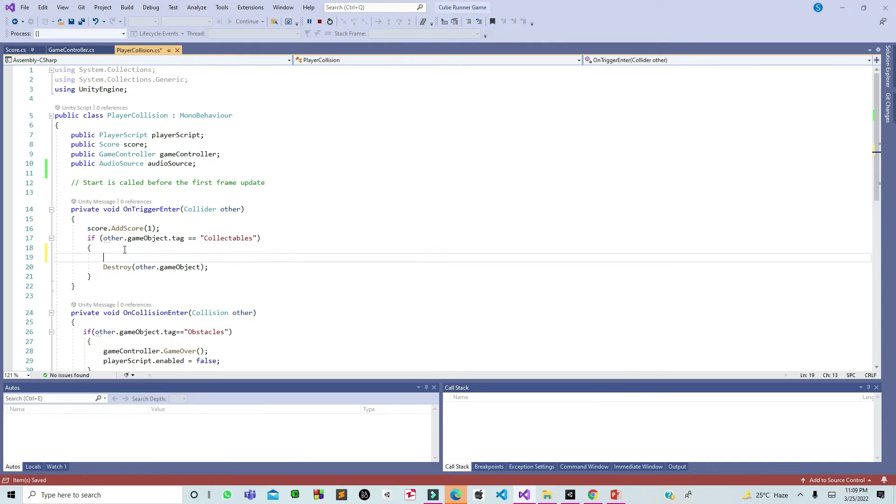
type("au")
key("Tab")
type(".p")
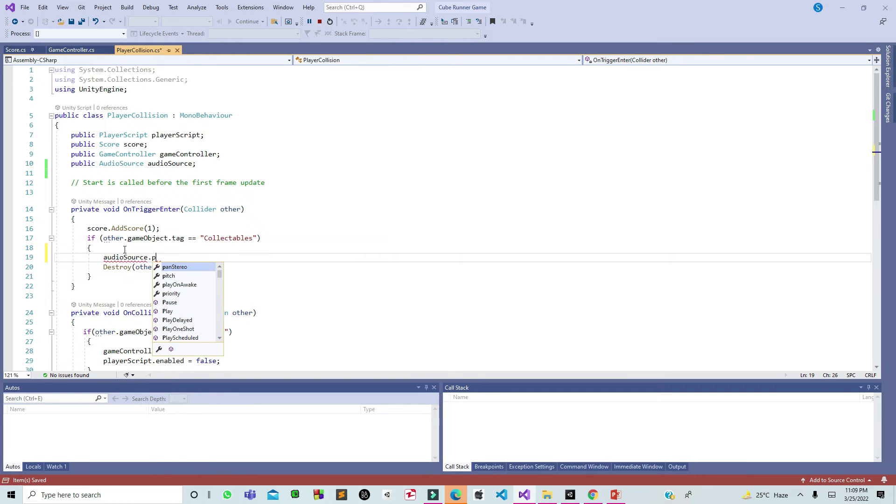
key("Down")
key("Down")
key("Down")
key("Down")
key("Down")
key("Tab")
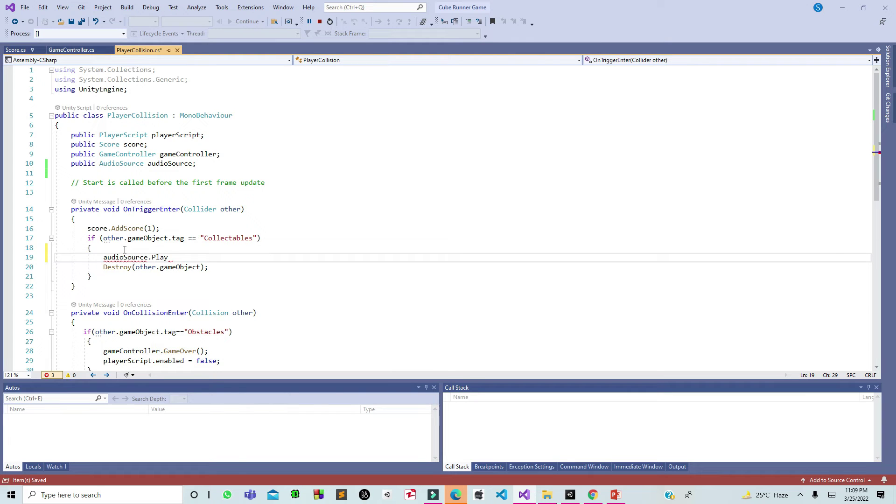
type("();")
key("ctrl+s")
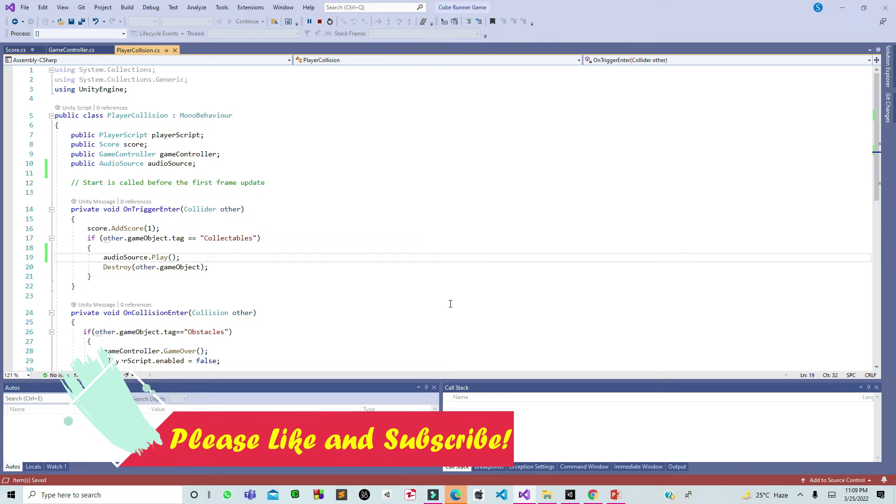
Playtest Cube Runner, collecting cubes until Game Over at a score of 29, then stop Play mode
left_click(574, 497)
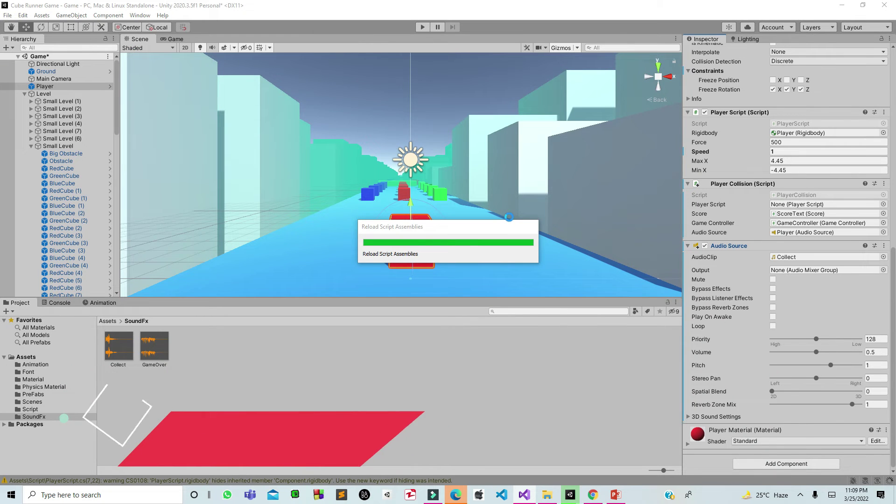
left_click(423, 27)
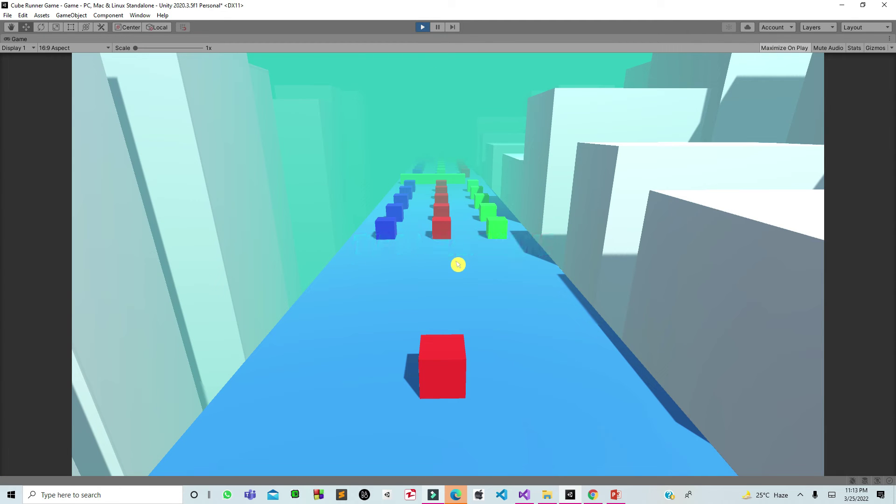
left_click(458, 264)
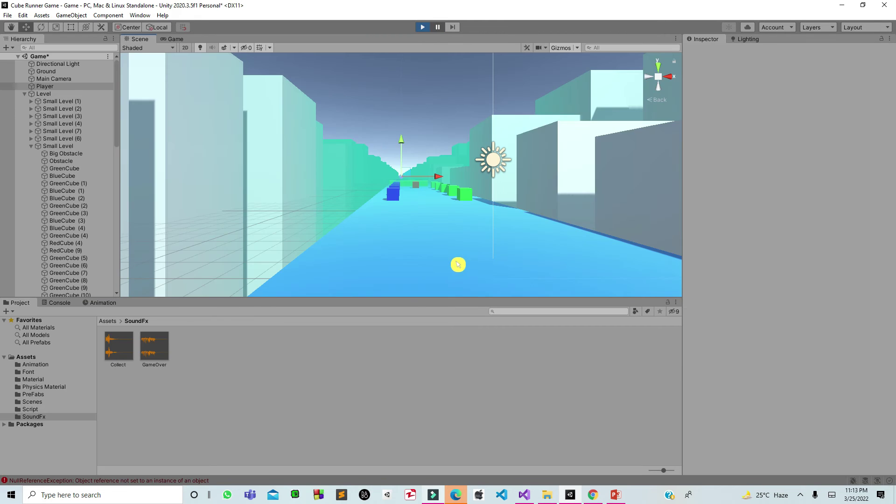
left_click(443, 32)
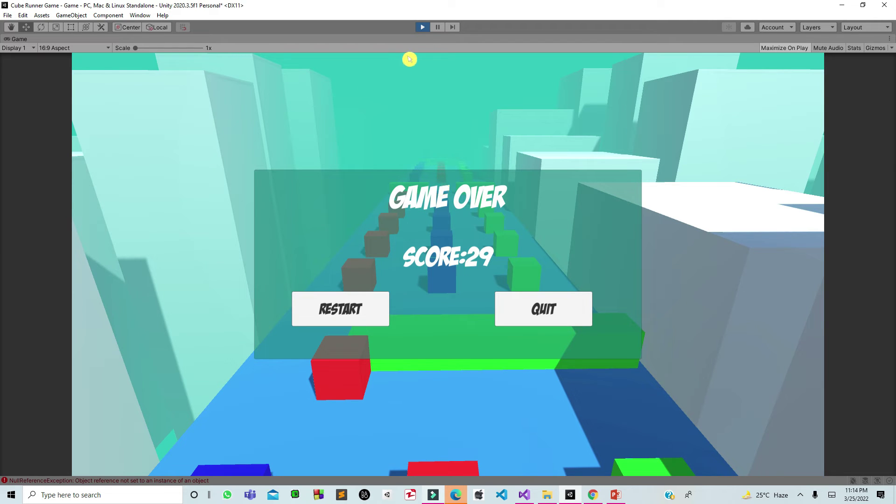
left_click(423, 28)
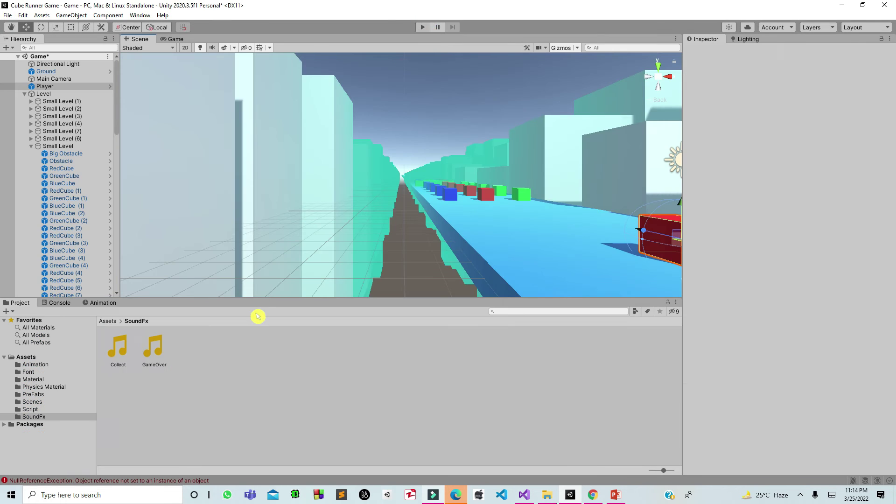
Pan the Scene view to centre the road, then select the Player cube and scroll through its components
left_click(174, 350)
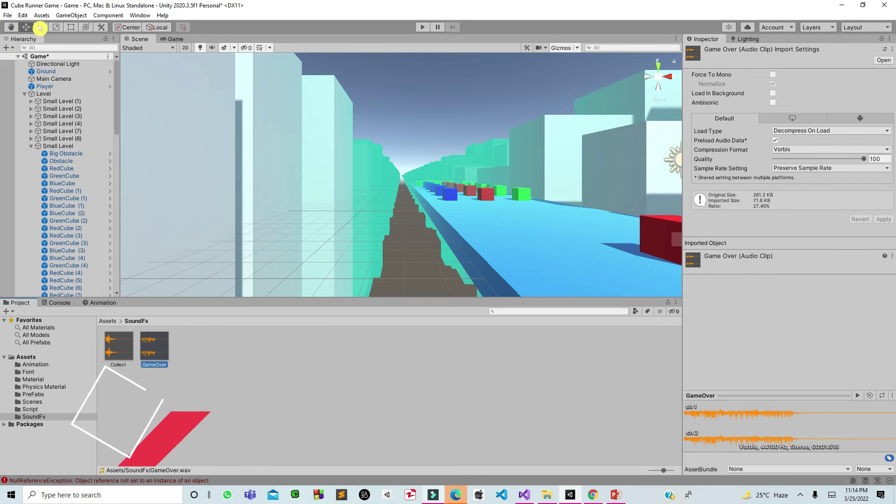
left_click(12, 27)
mouse_move(467, 126)
left_mouse_down()
mouse_move(303, 123)
mouse_move(276, 111)
left_mouse_up()
left_click_drag(561, 140, 527, 133)
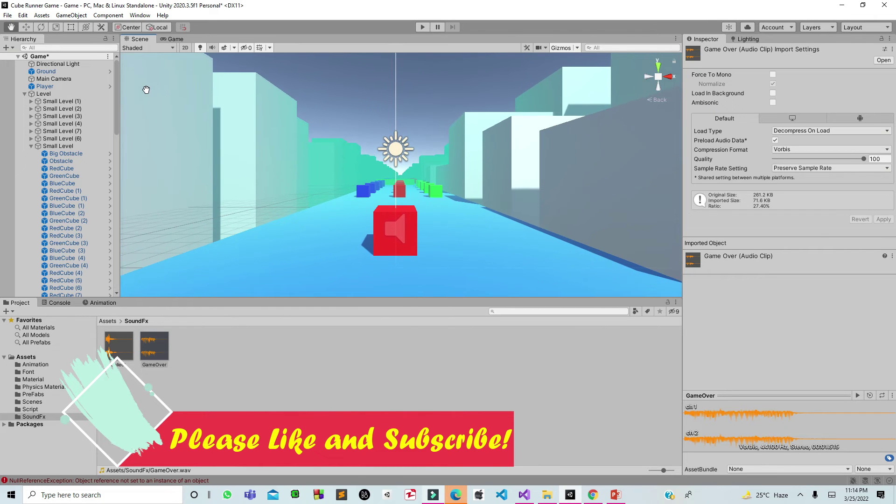
left_click(26, 27)
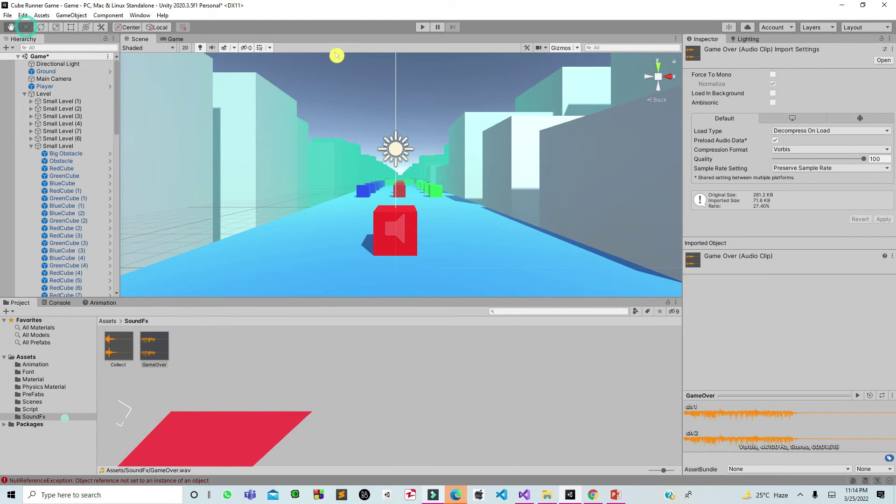
left_click(158, 337)
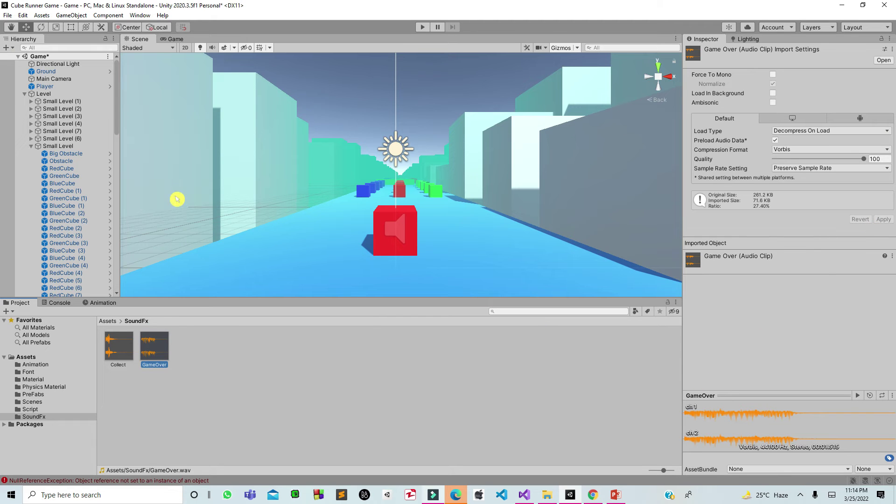
left_click(395, 236)
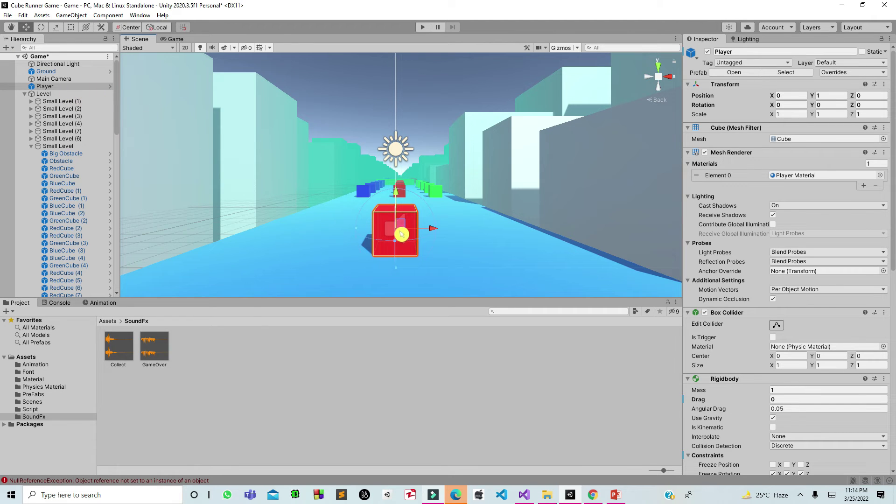
scroll(876, 184, "down", 10)
scroll(815, 451, "down", 5)
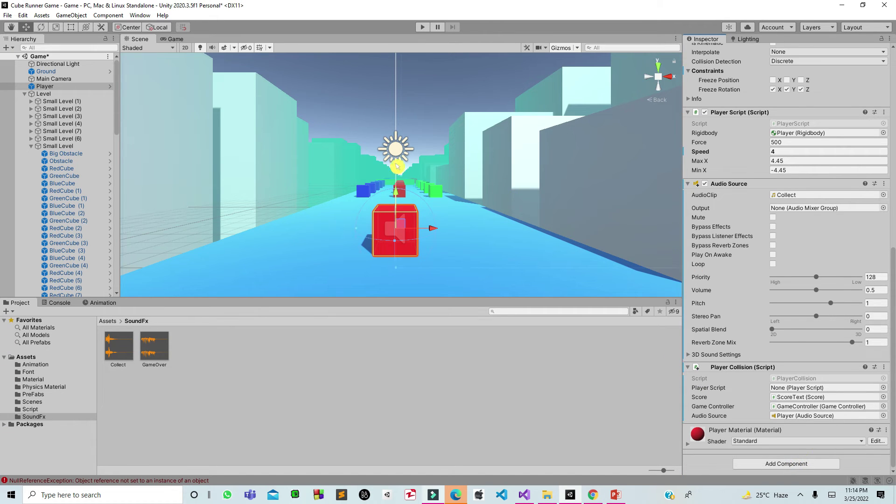
Add a second Audio Source to the Player and assign the GameOver clip as its AudioClip
left_click(775, 467)
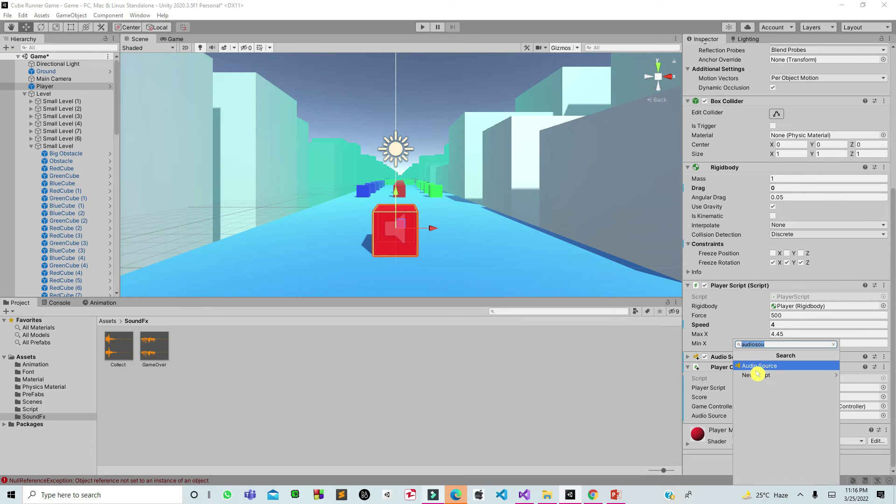
left_click(759, 366)
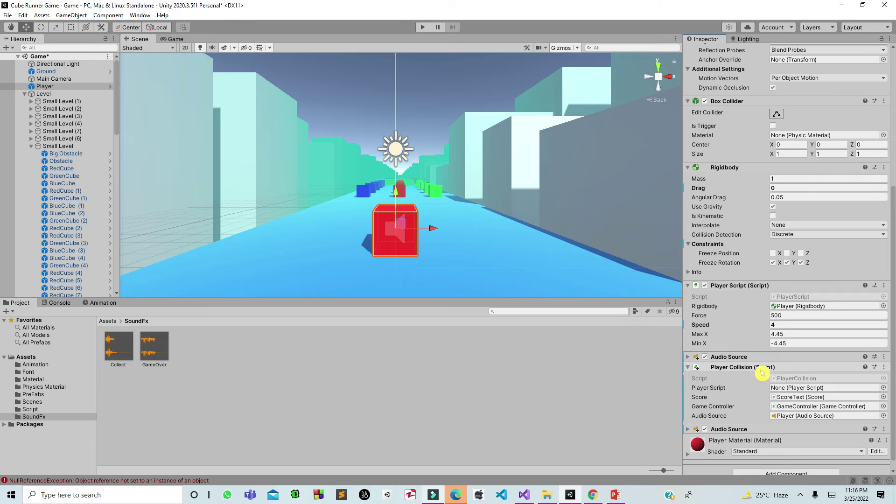
left_click(693, 431)
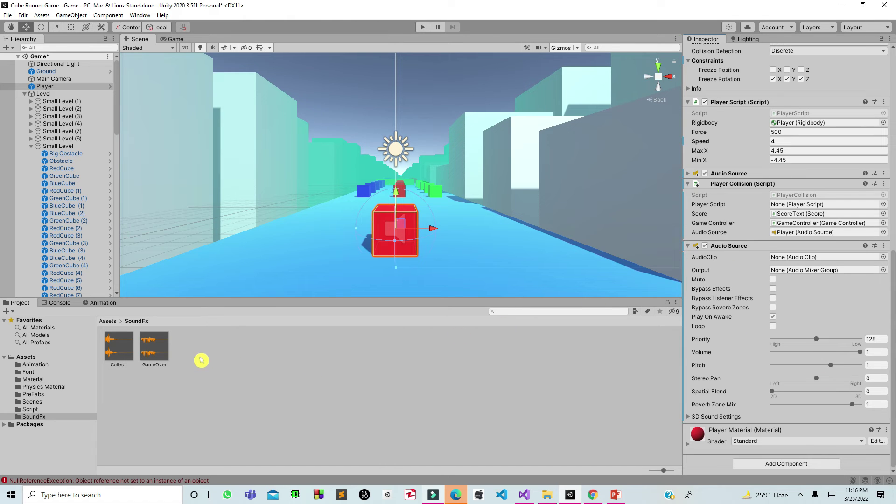
left_click_drag(164, 355, 416, 346)
left_click_drag(654, 334, 793, 264)
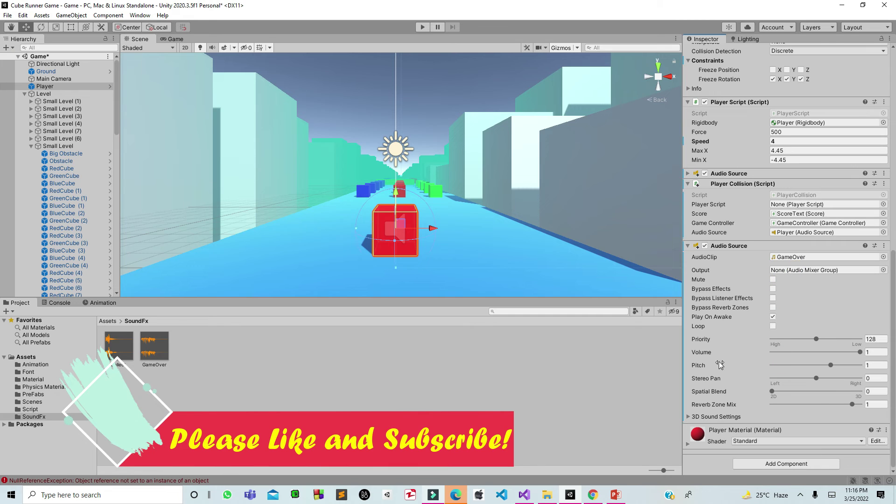
Set the GameOver Audio Source's volume to 0.5, turn off Play On Awake, and reselect the Player
left_click(874, 352)
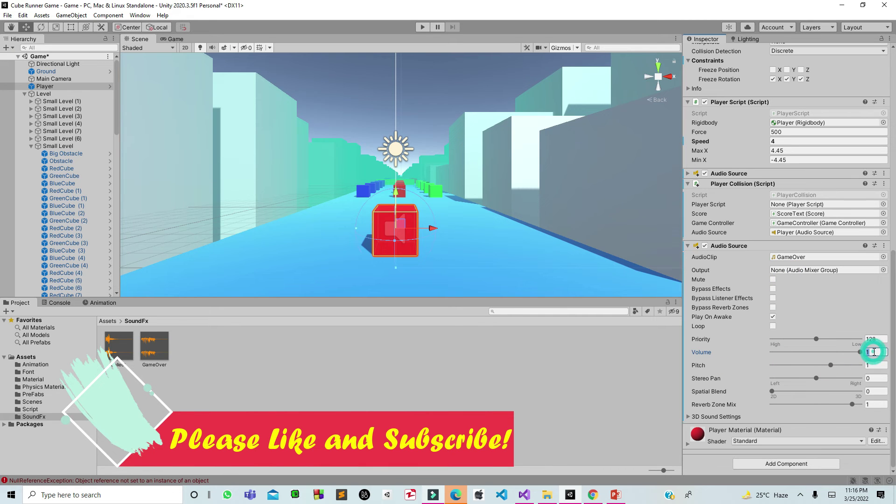
type("0.5")
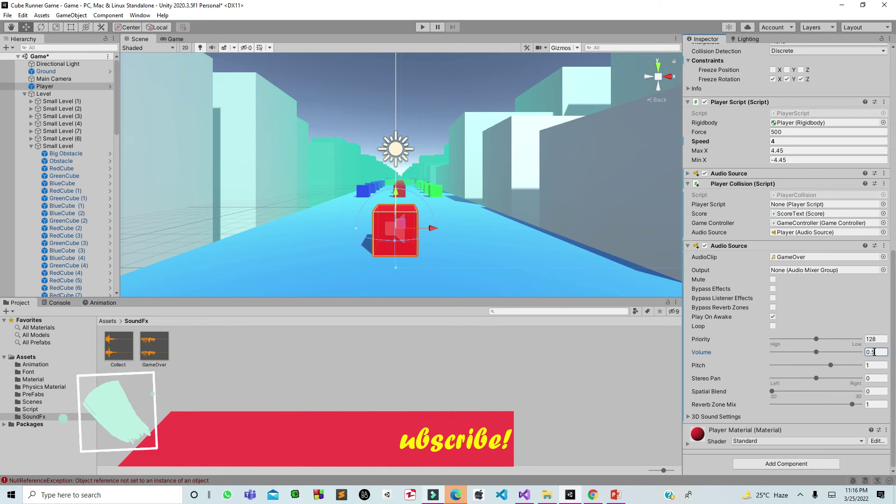
left_click(779, 321)
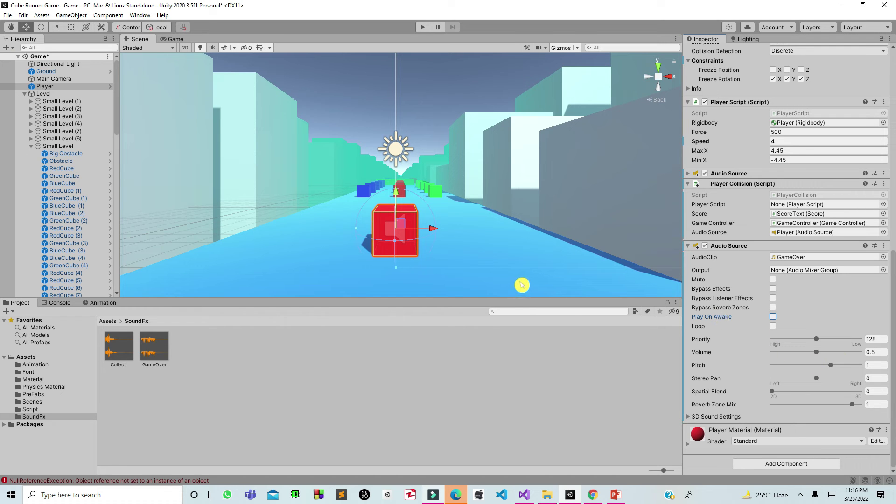
left_click(446, 193)
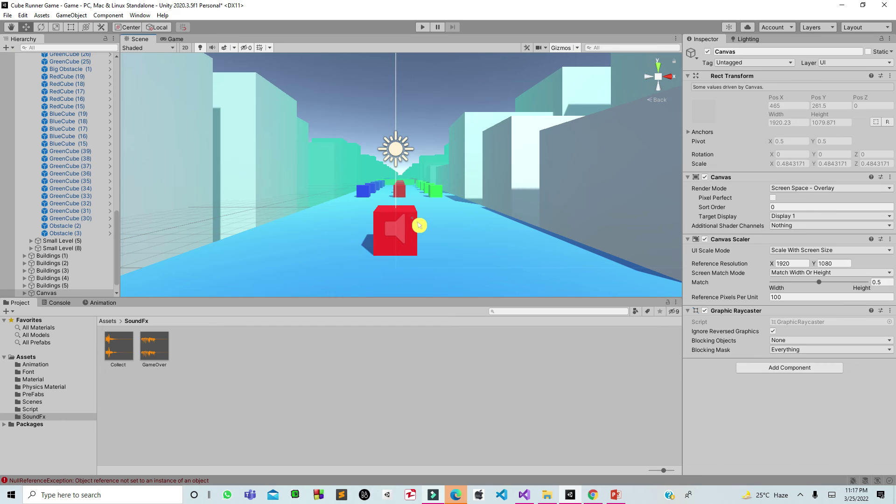
left_click(419, 225)
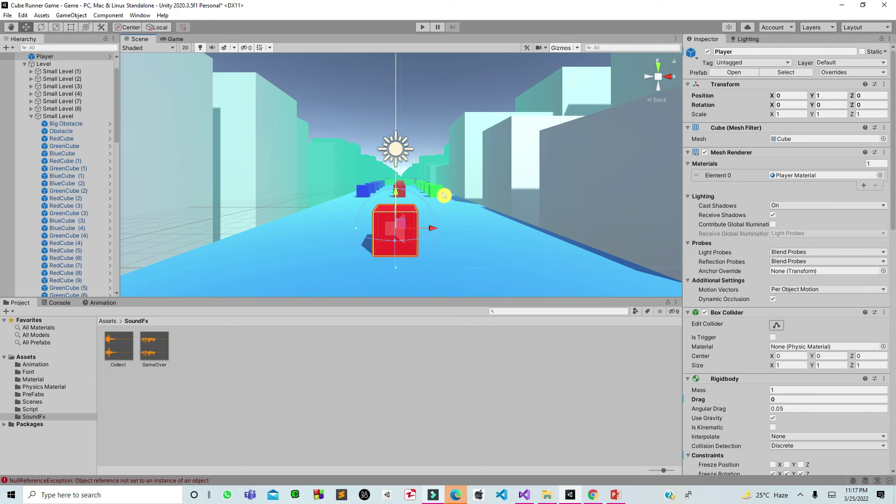
Duplicate the audioSource field declaration onto line 11 and rename the copy audioSource1
left_click(529, 496)
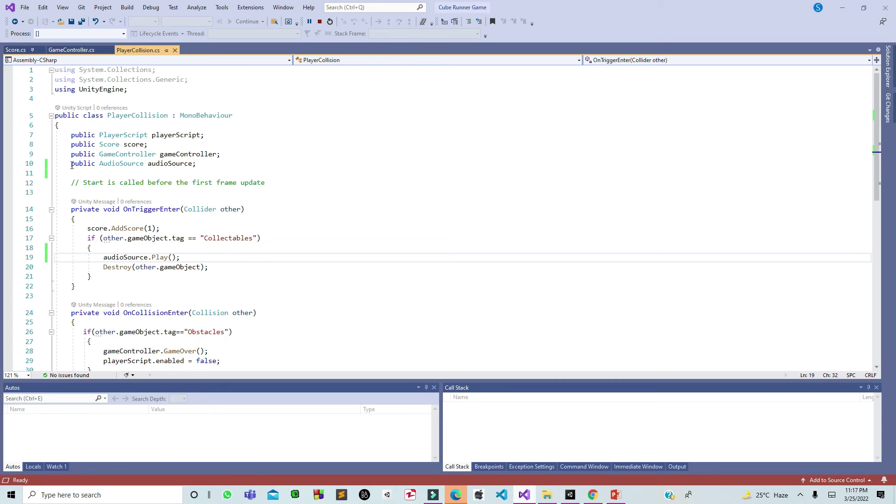
left_click_drag(70, 164, 187, 161)
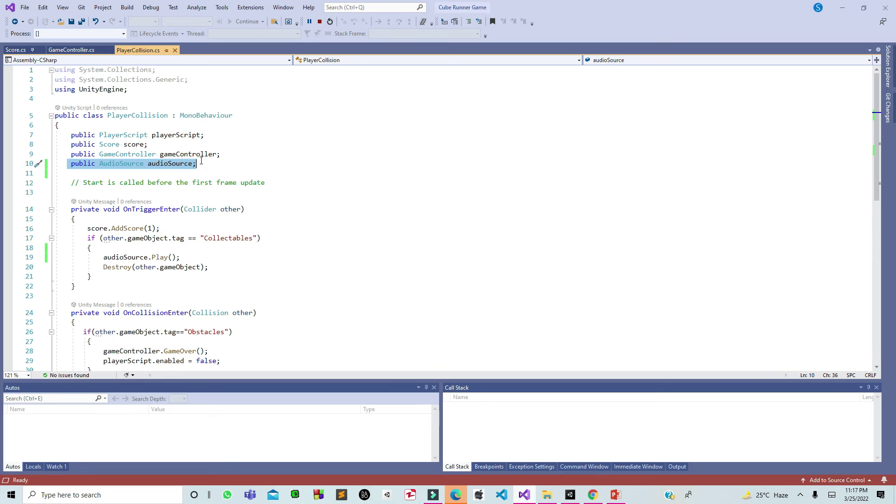
left_click(201, 161)
key("Return")
type("public AudioSource audioSource;")
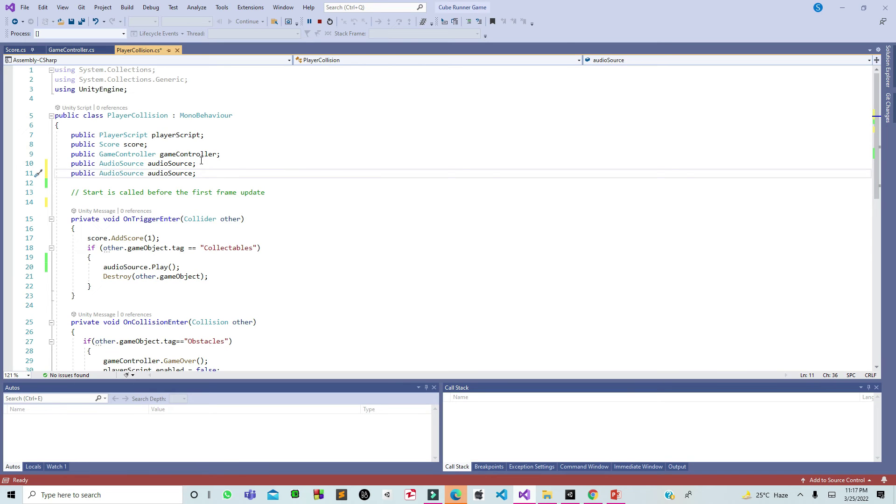
key("Left")
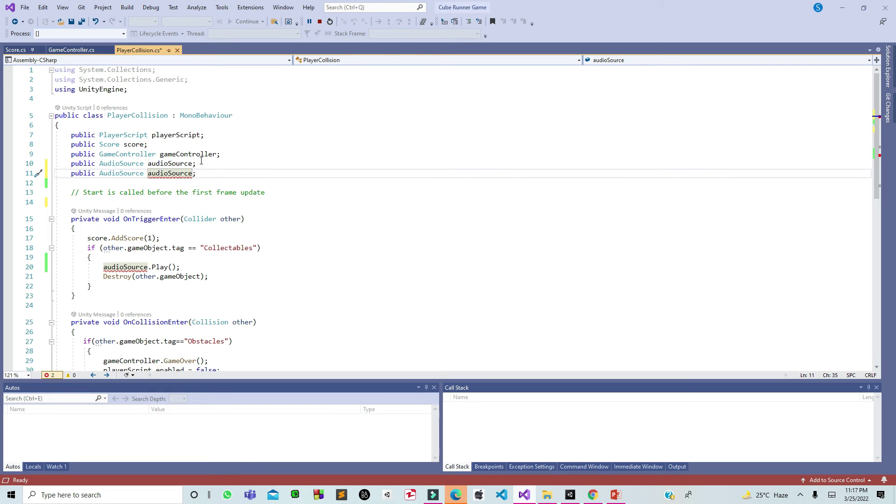
type("1")
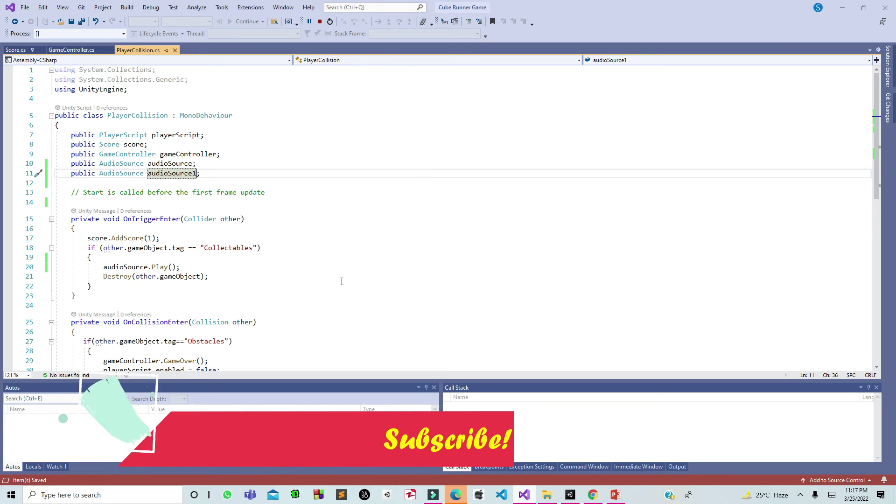
left_click(571, 496)
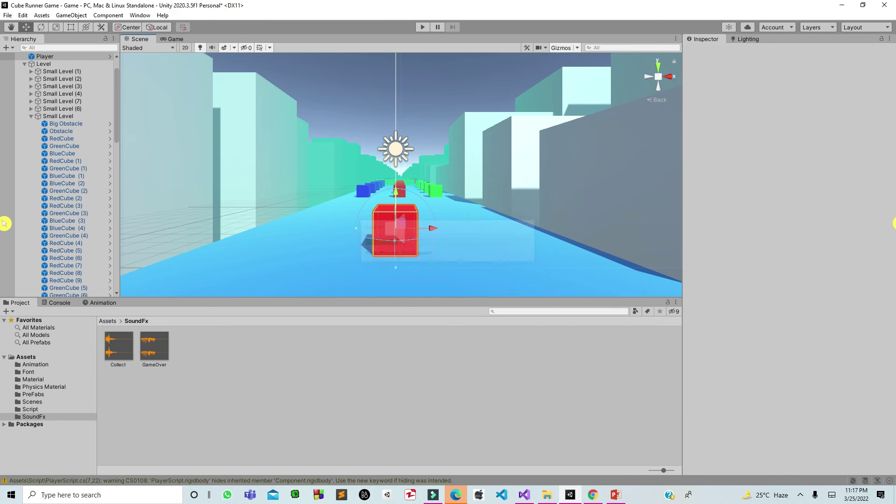
Fold the Collect audio source and drop the GameOver Audio Source into Player Collision's Audio Source 1 slot
left_click_drag(893, 223, 893, 381)
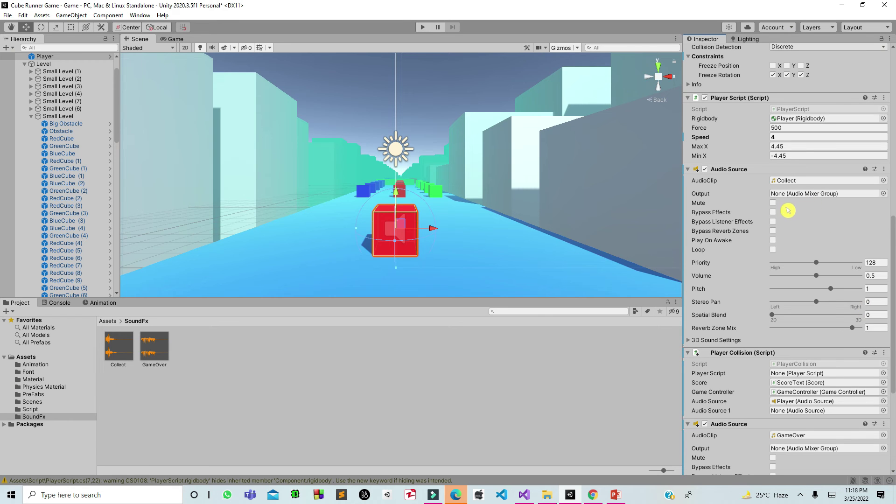
left_click(694, 176)
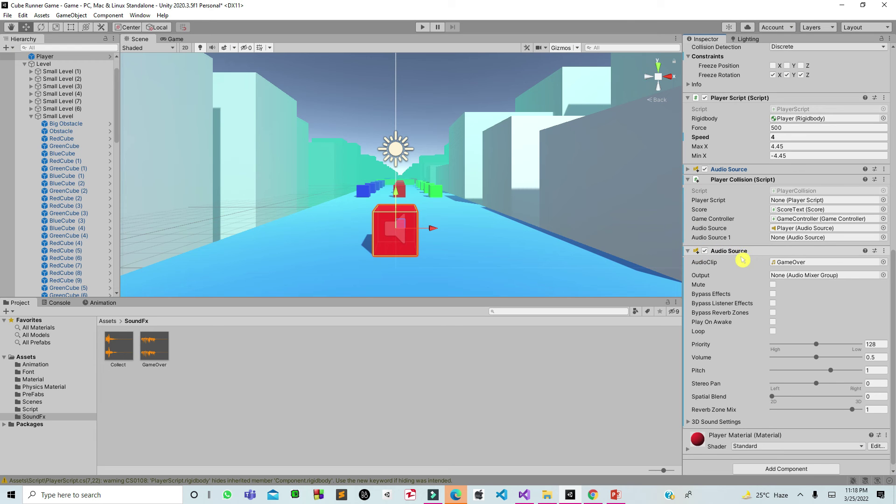
left_click_drag(743, 257, 796, 241)
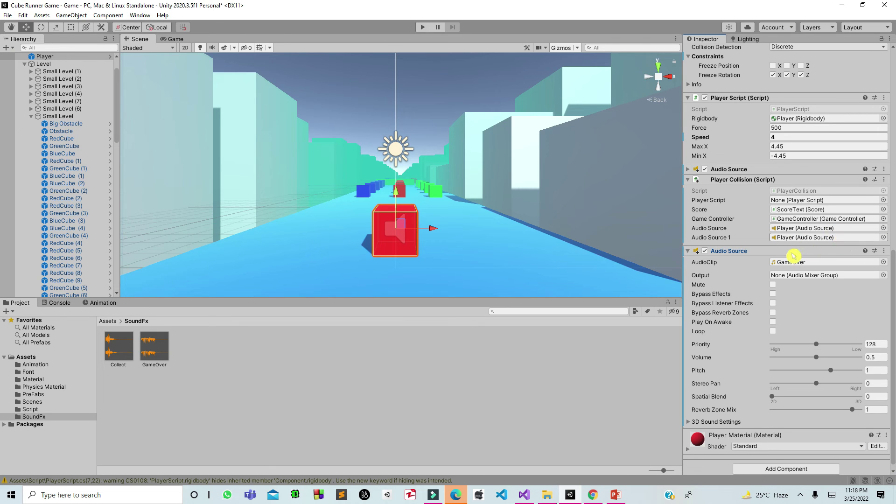
left_click(524, 495)
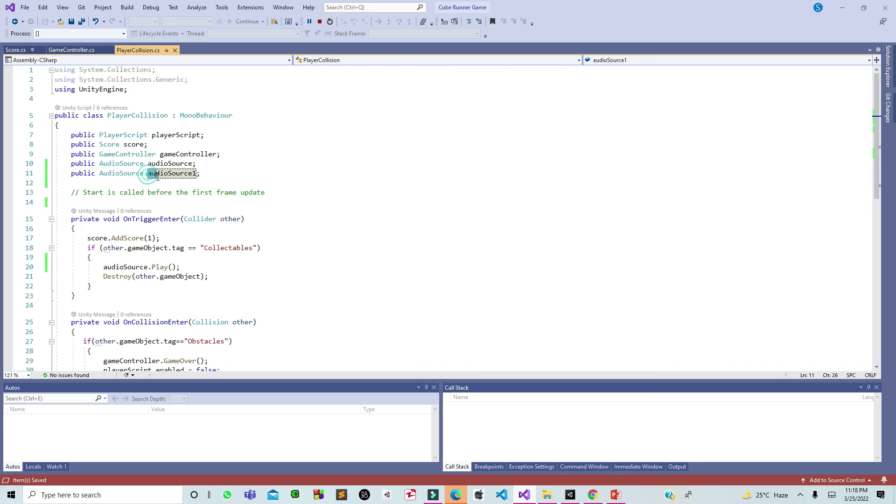
Locate the audioSource1 field and the Obstacles collision block on lines 27–30
left_click_drag(148, 175, 200, 175)
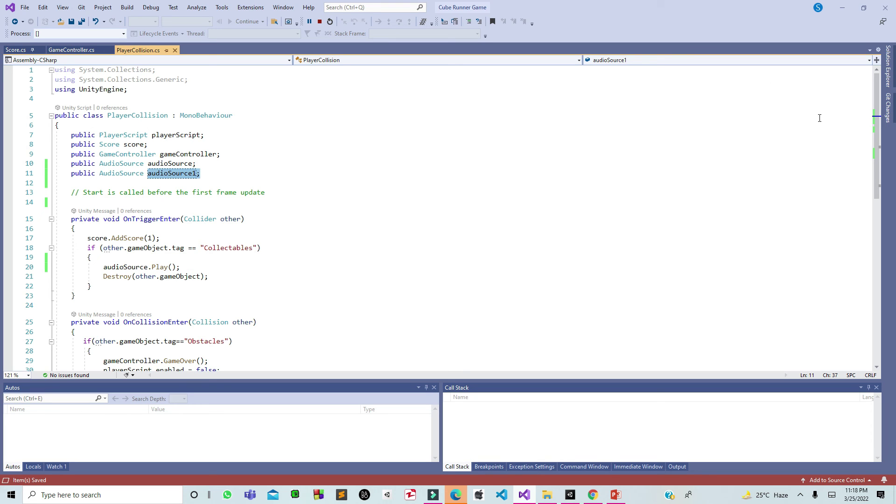
left_click_drag(877, 140, 891, 167)
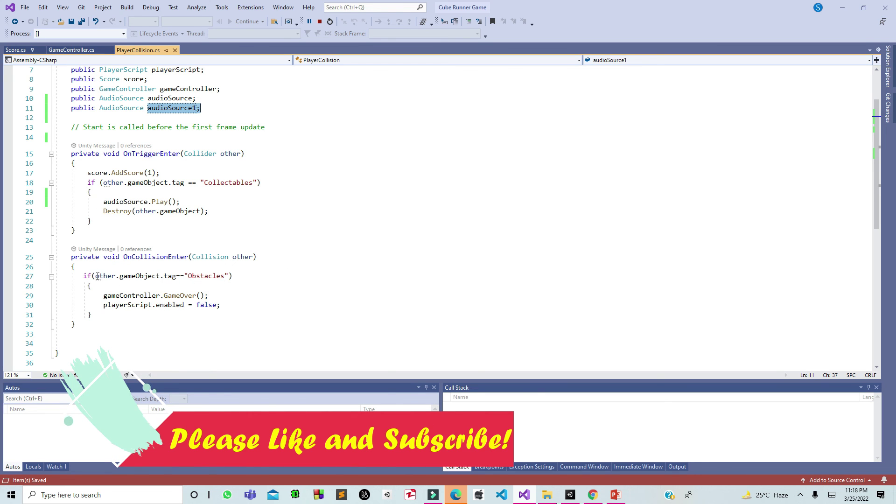
left_click_drag(84, 276, 216, 305)
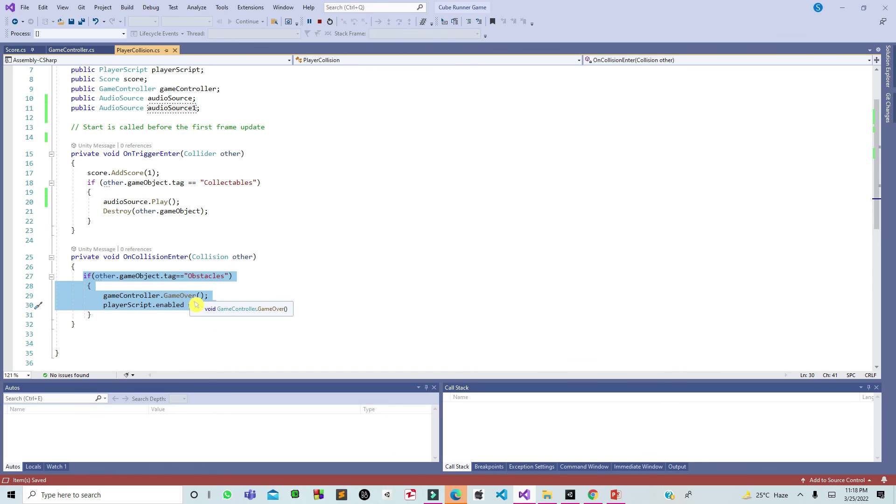
Add audioSource1.Play(); on line 29 inside the Obstacles block and save the script
left_click(220, 286)
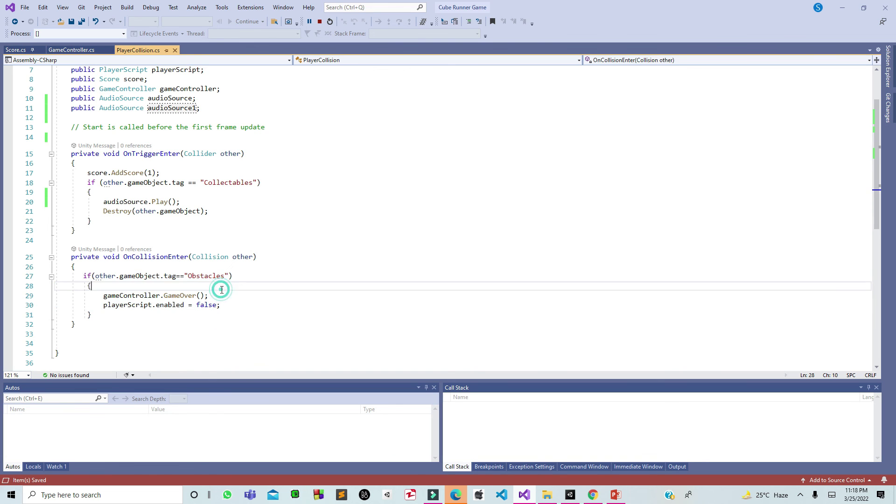
key("Return")
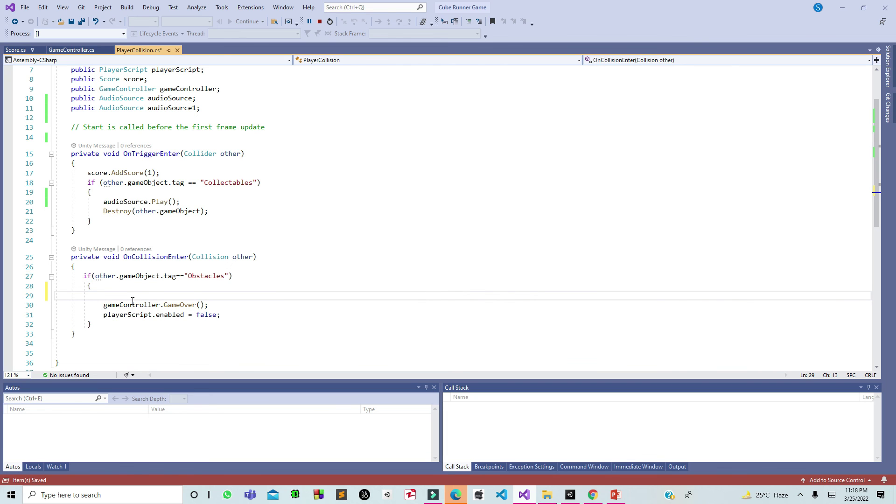
type("au")
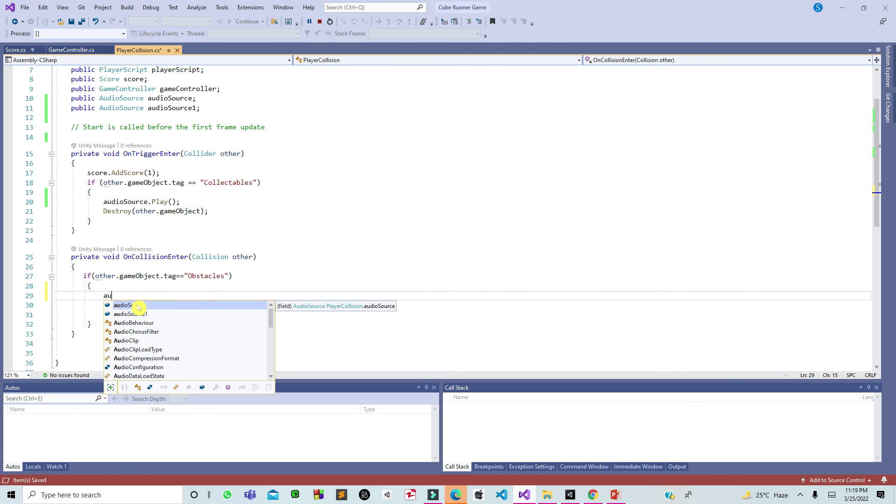
key("Down")
key("Return")
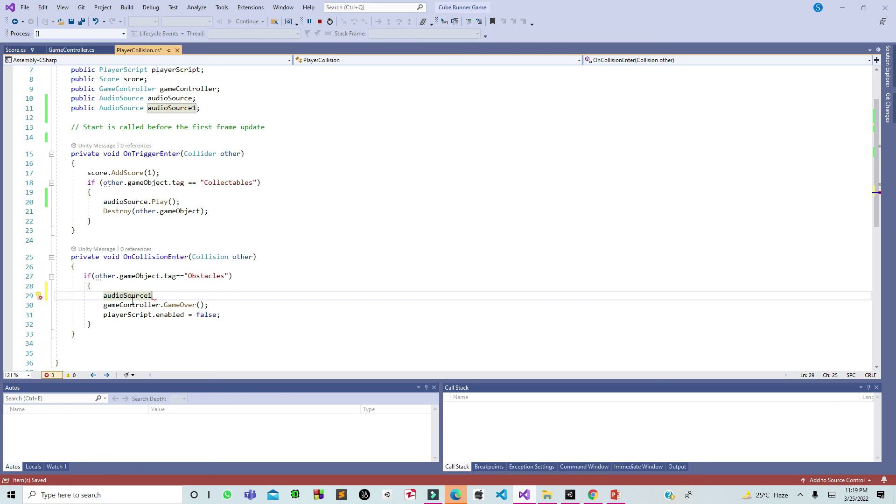
type(".p")
key("Down")
key("Down")
key("Down")
key("Down")
key("Down")
key("Return")
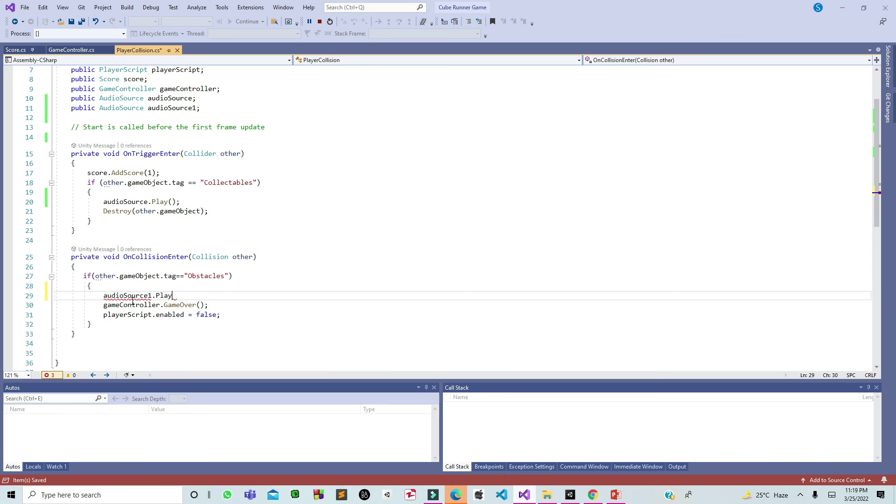
type("(")
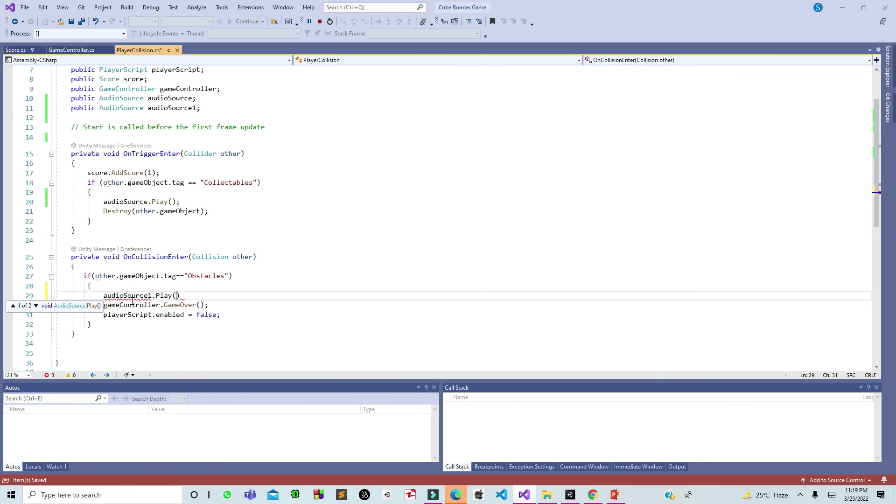
type(");")
key("ctrl+s")
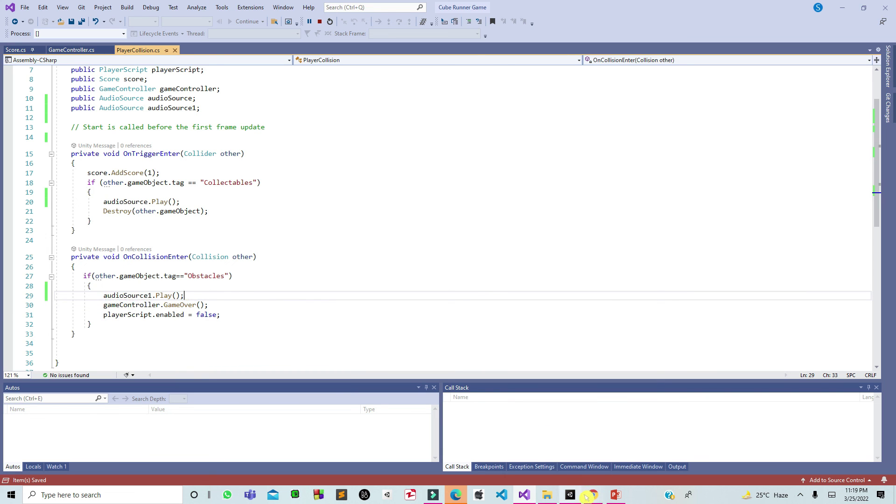
left_click(571, 494)
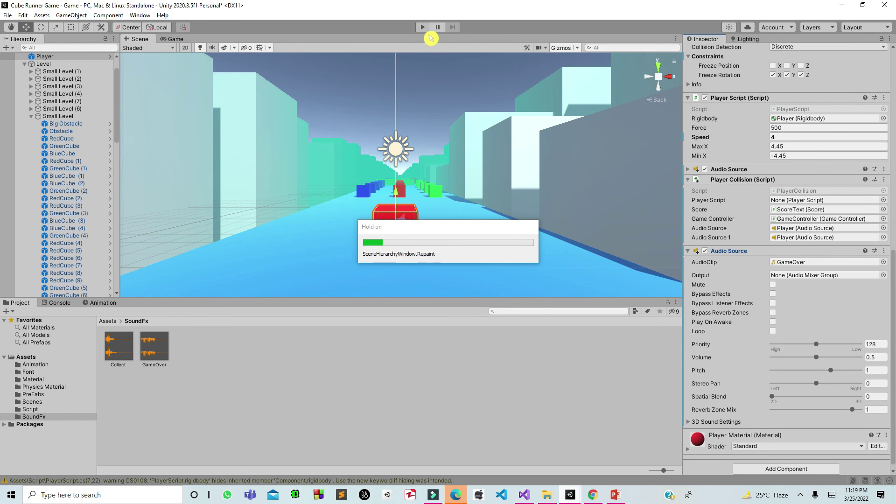
Play the game, steer the cube right until it crashes into Game Over, then stop play mode
left_click(428, 33)
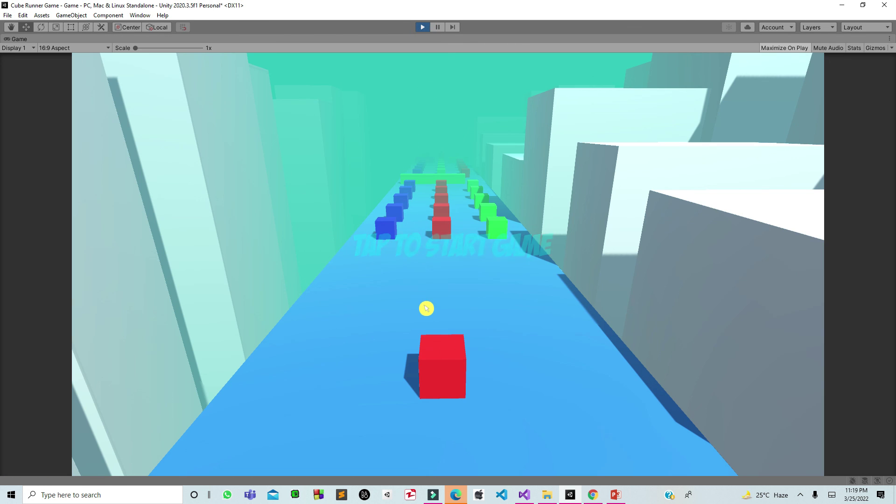
left_click(426, 308)
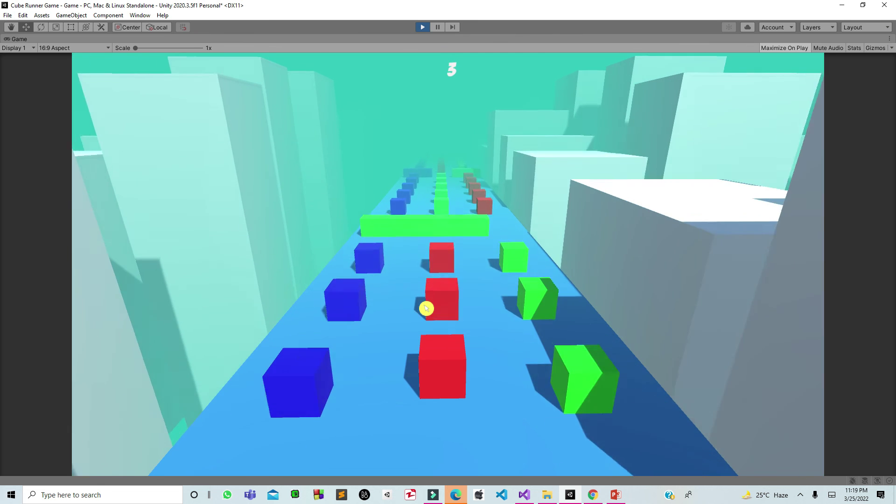
key("Right")
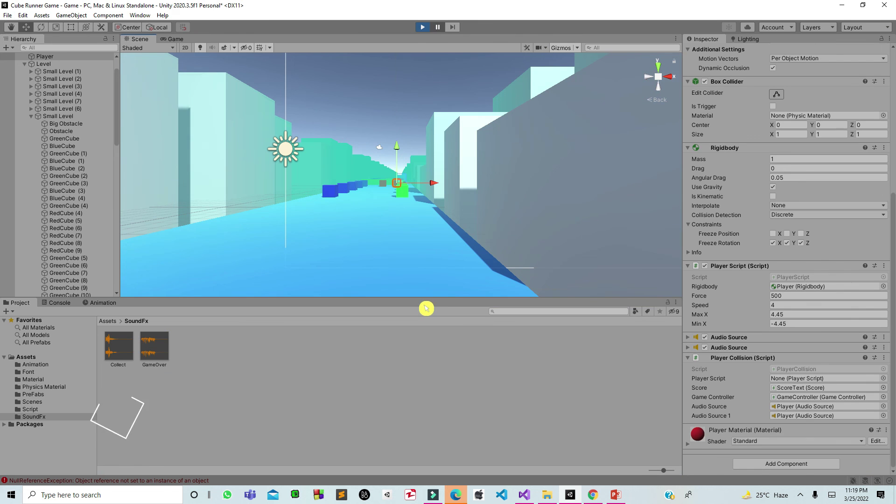
left_click(442, 28)
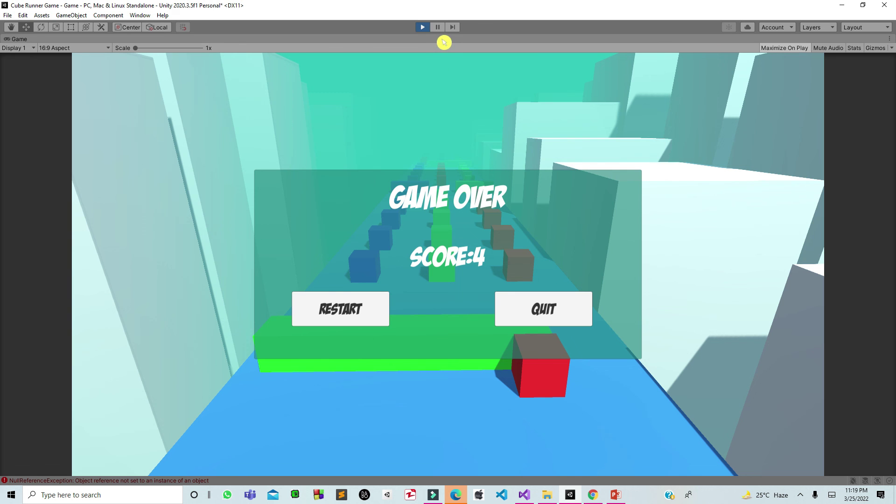
left_click(438, 28)
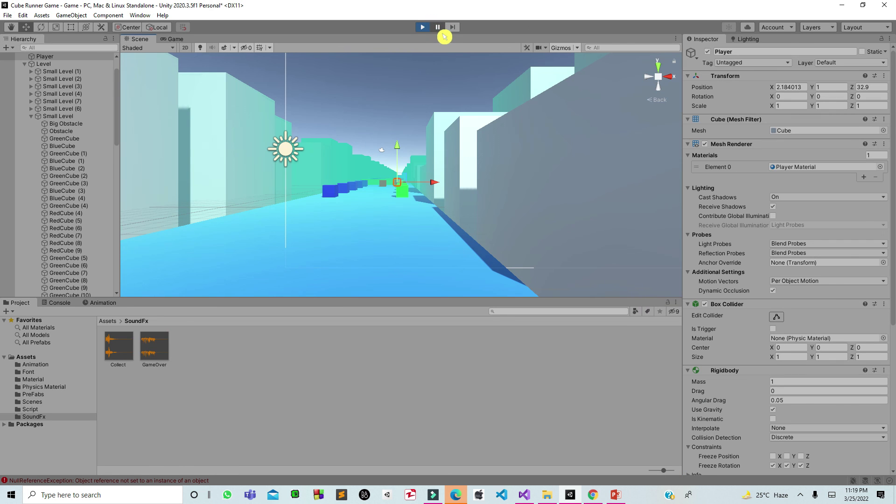
left_click(423, 27)
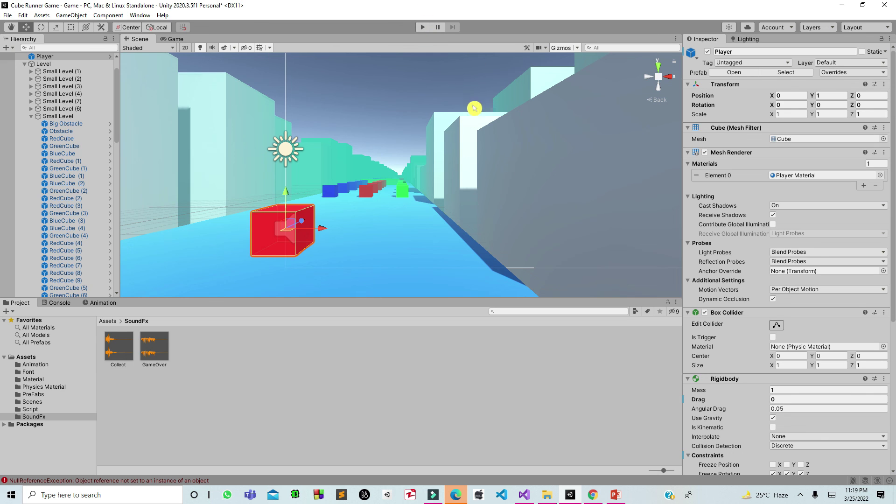
Pan the Scene view with the Hand tool so the red cube is centred
left_click(11, 27)
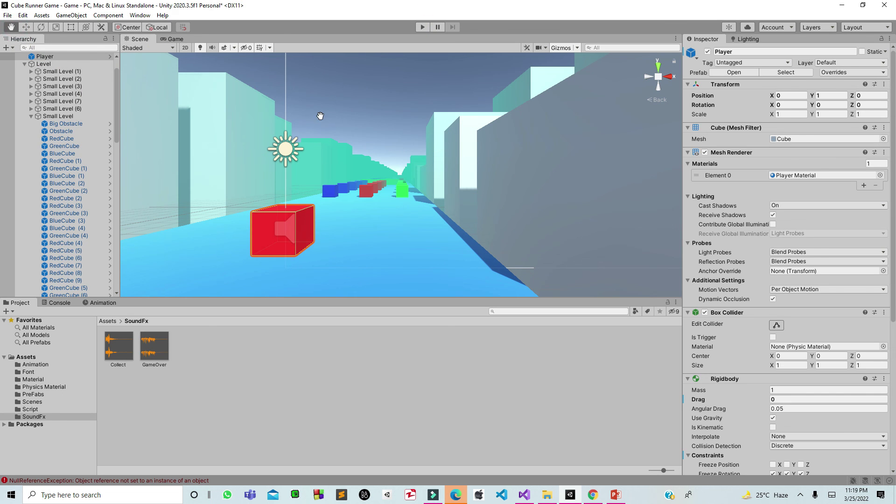
left_click_drag(321, 111, 453, 108)
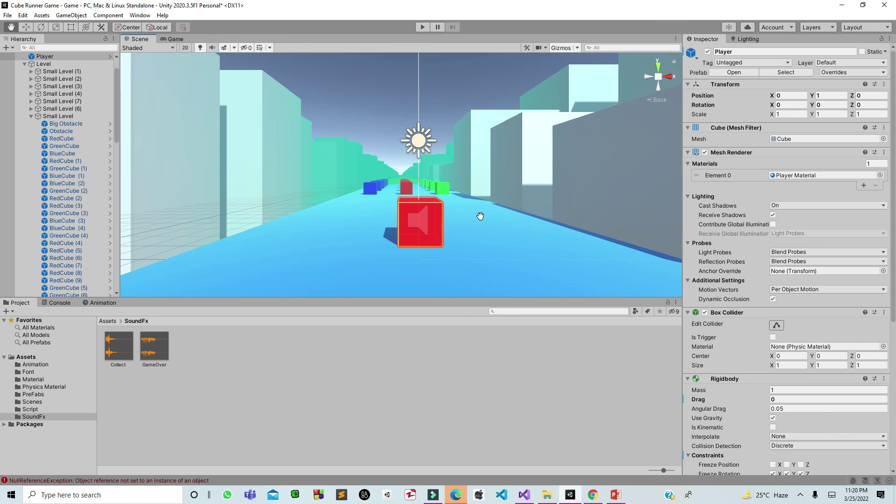
right_click_drag(480, 214, 477, 211)
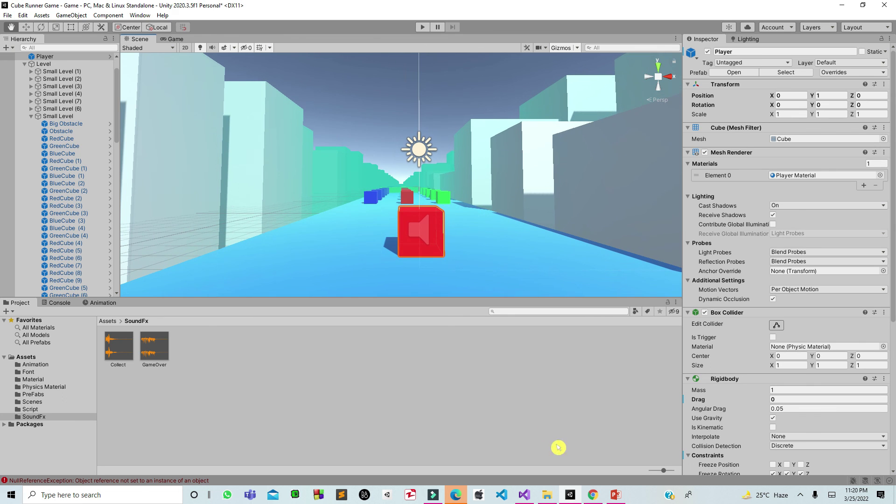
mouse_move(626, 499)
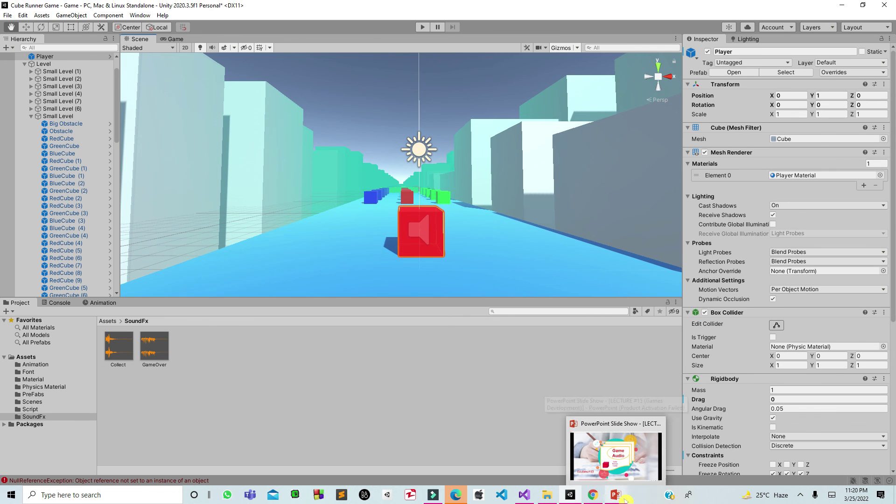
Return to the PowerPoint slide show and advance to the Share, Support, Subscribe thank-you slide
left_click(625, 500)
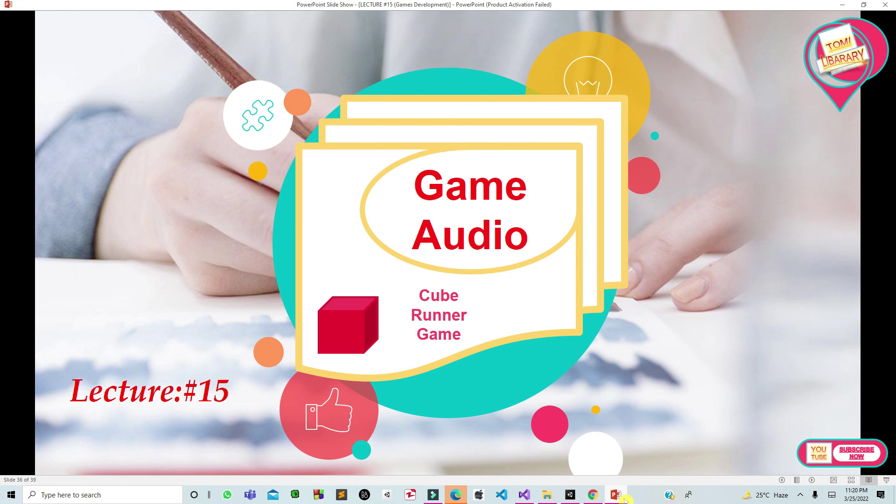
key("Right")
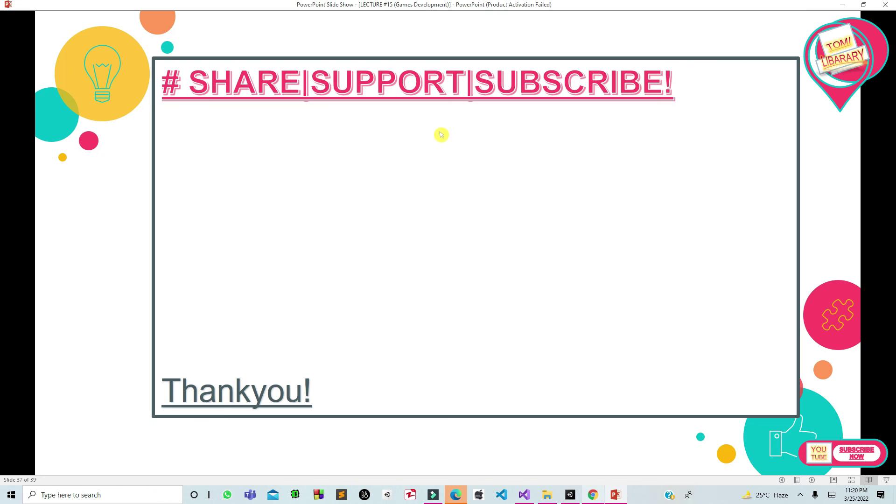